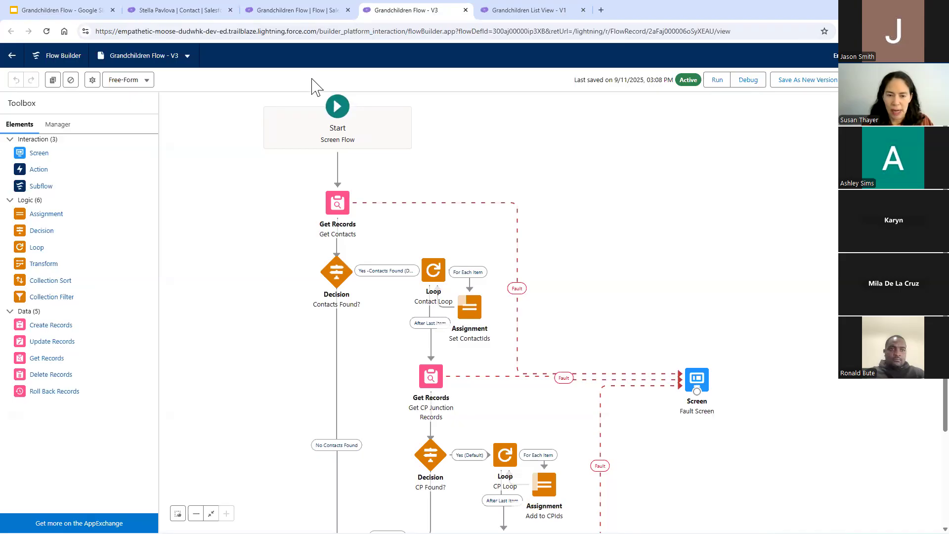
- Review the Get Contacts element's object, filter condition and sort settings, and leave it without changes
{"action": "left_click", "coordinate": [343, 212]}
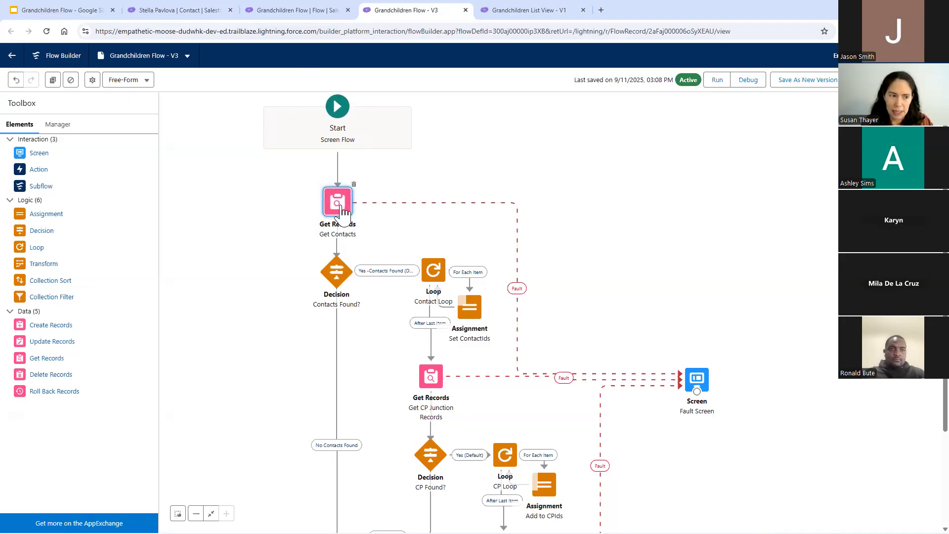
{"action": "double_click", "coordinate": [343, 210]}
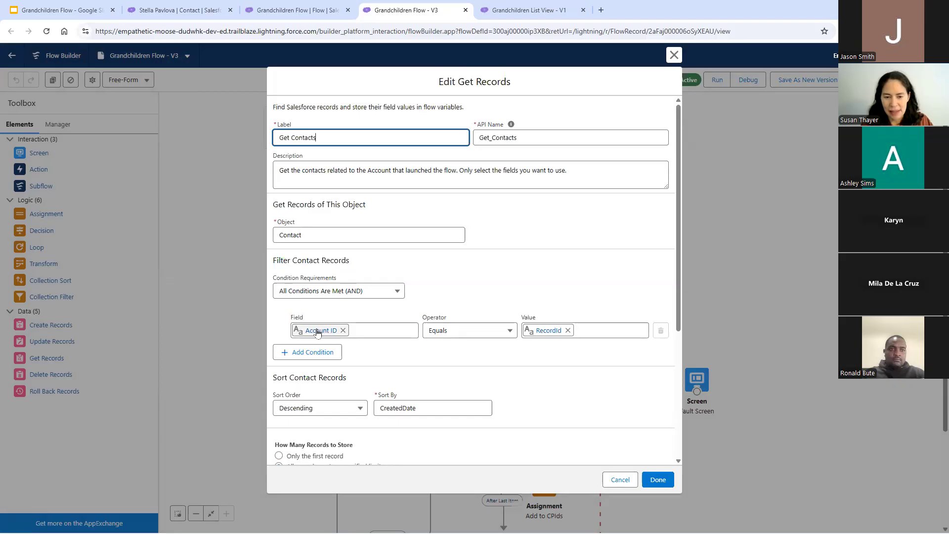
{"action": "left_click", "coordinate": [674, 55]}
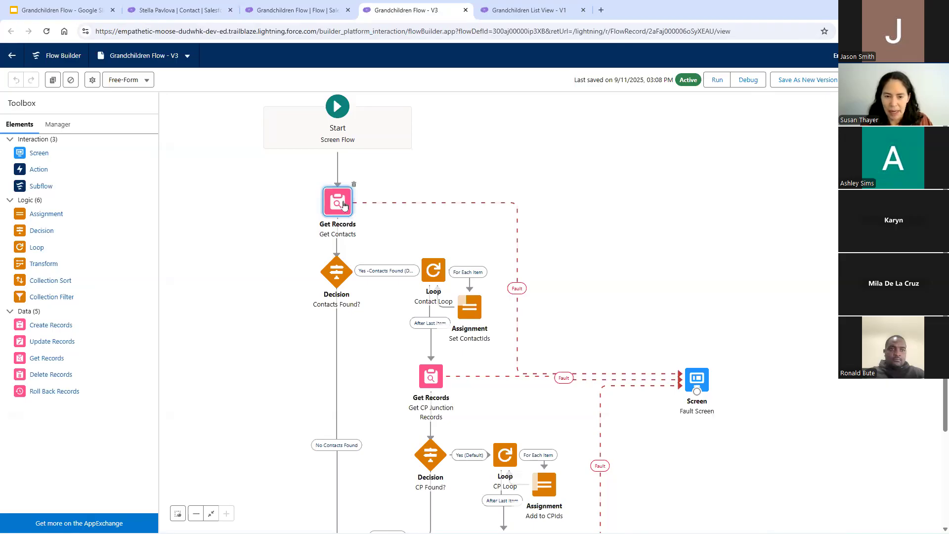
- Move the Fault Screen element up the canvas so it sits level with the Get Contacts element
{"action": "left_click_drag", "start_coordinate": [567, 266], "coordinate": [522, 243]}
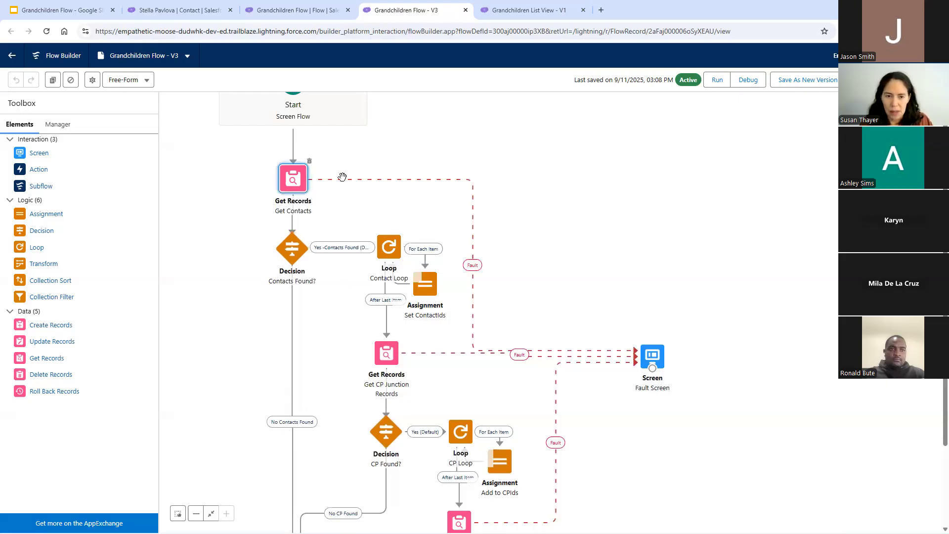
{"action": "left_click", "coordinate": [394, 241]}
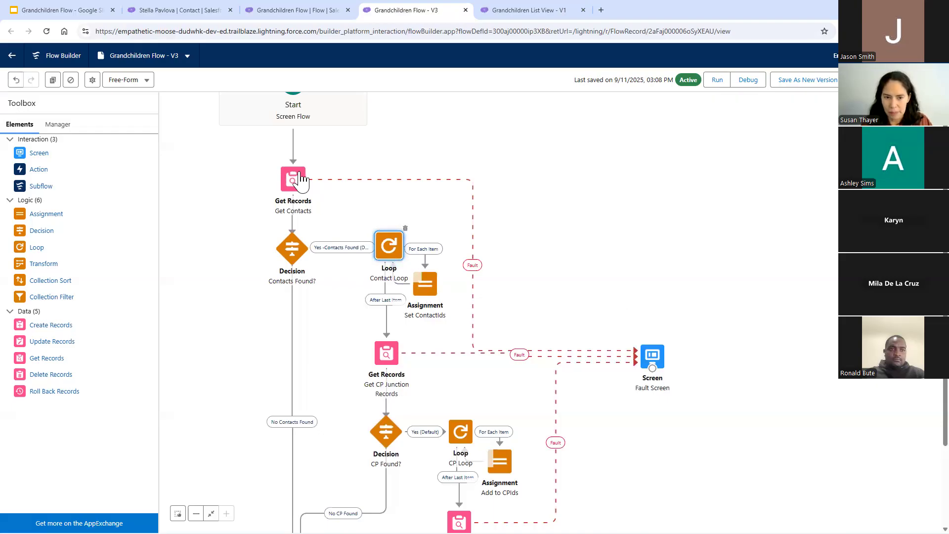
{"action": "left_click_drag", "start_coordinate": [659, 359], "coordinate": [687, 183]}
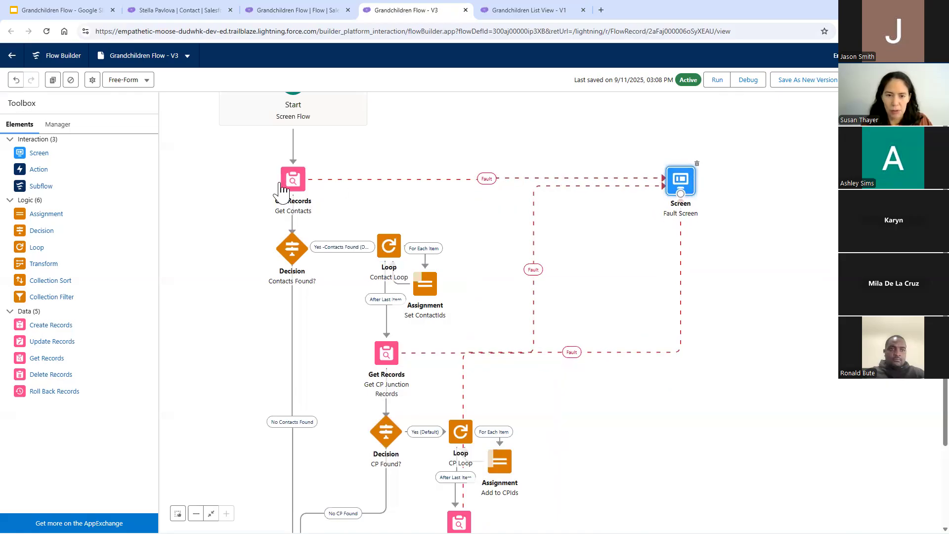
- Open the Fault Screen element and examine its display text, including the administrator instructions and timestamp line
{"action": "double_click", "coordinate": [684, 179]}
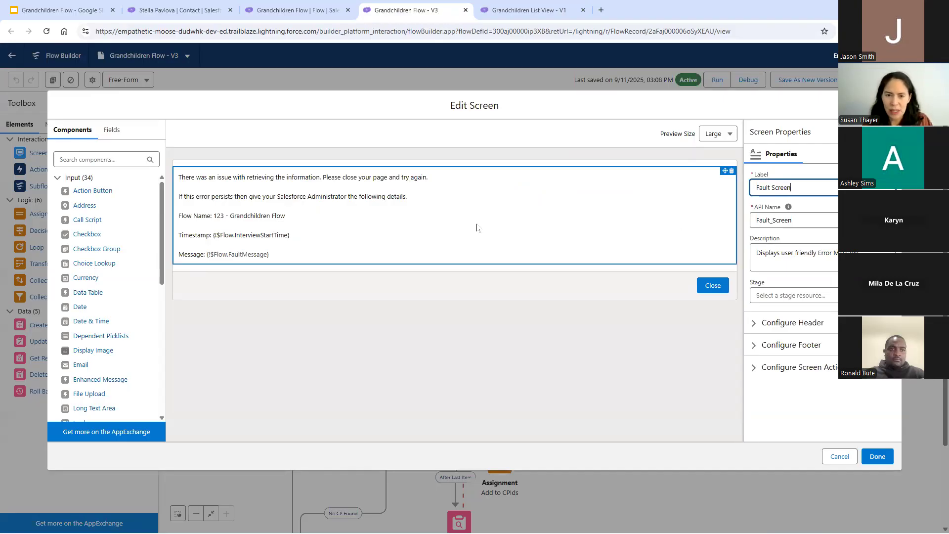
{"action": "left_click", "coordinate": [428, 220]}
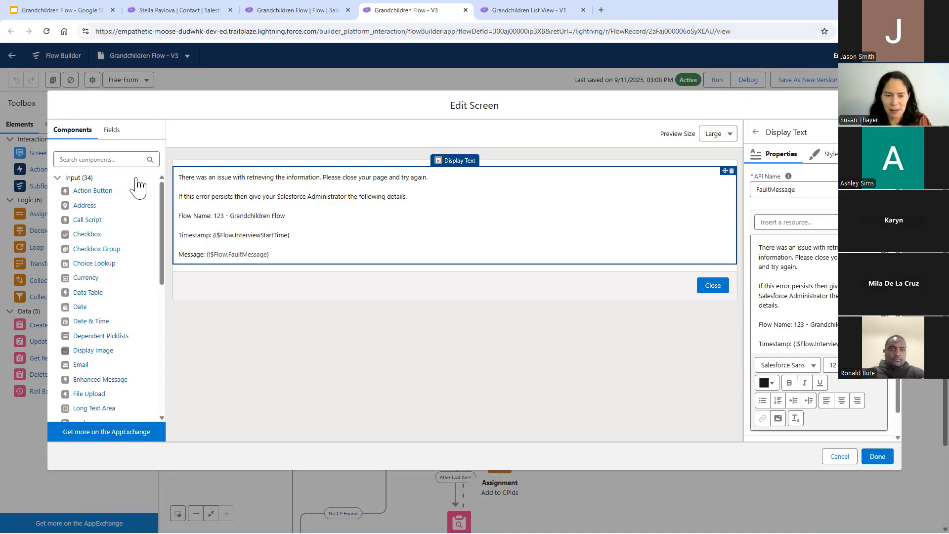
{"action": "left_click", "coordinate": [811, 268]}
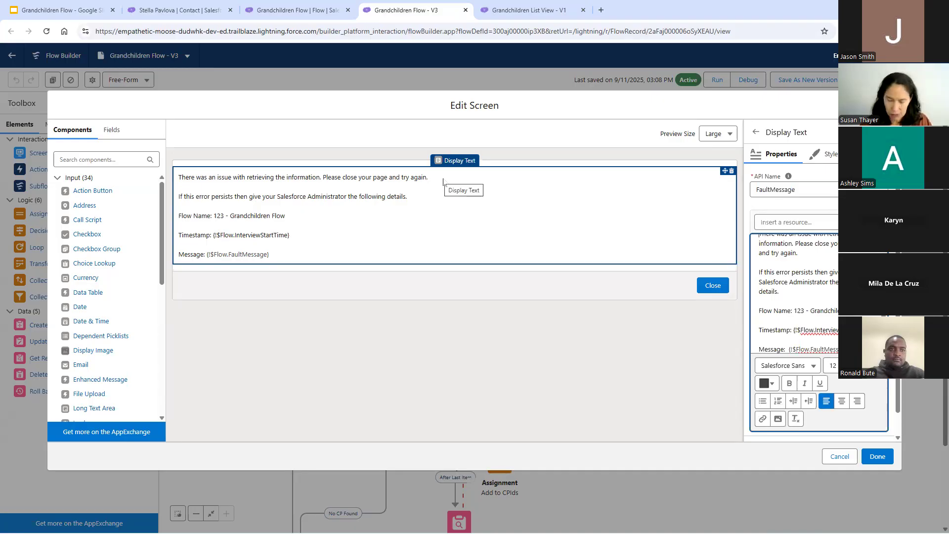
{"action": "left_click_drag", "start_coordinate": [454, 181], "coordinate": [394, 174]}
{"action": "left_click_drag", "start_coordinate": [235, 178], "coordinate": [310, 179]}
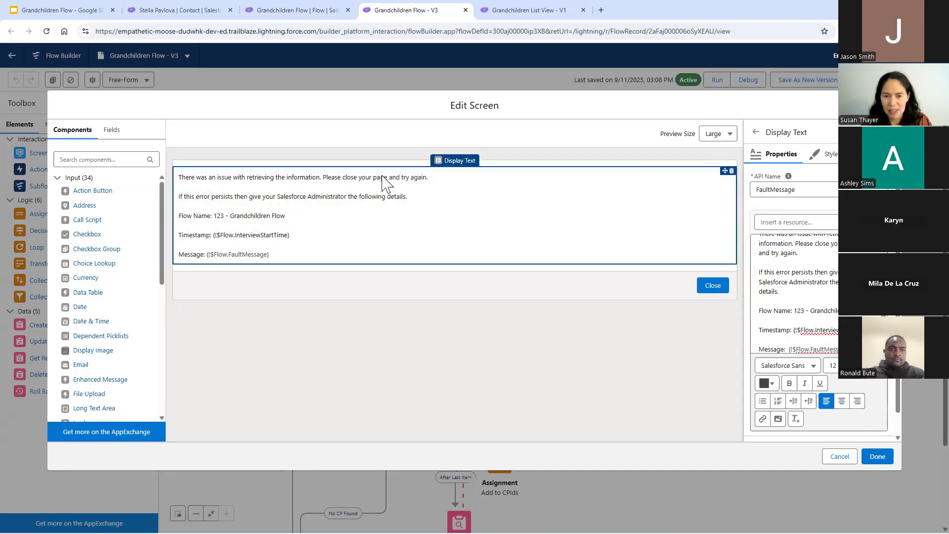
{"action": "left_click", "coordinate": [811, 267]}
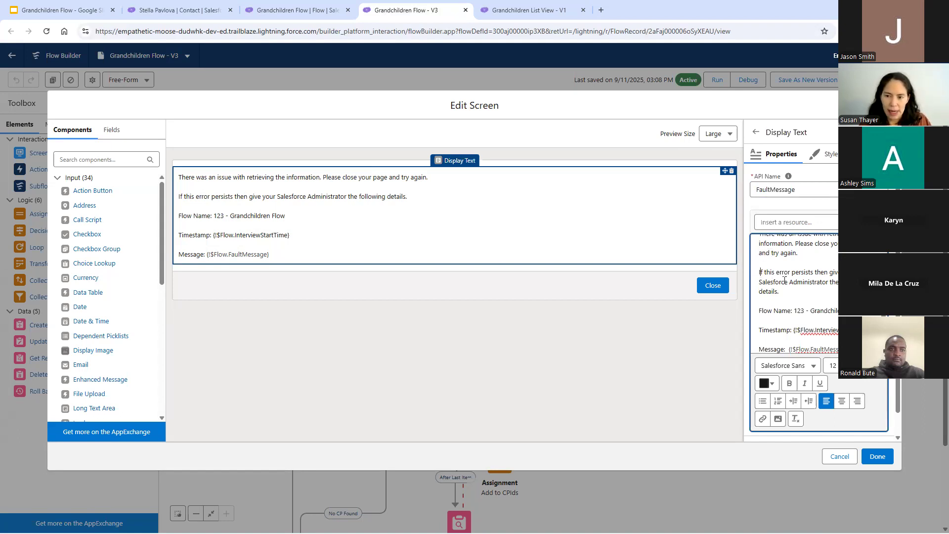
{"action": "left_click_drag", "start_coordinate": [760, 273], "coordinate": [823, 289]}
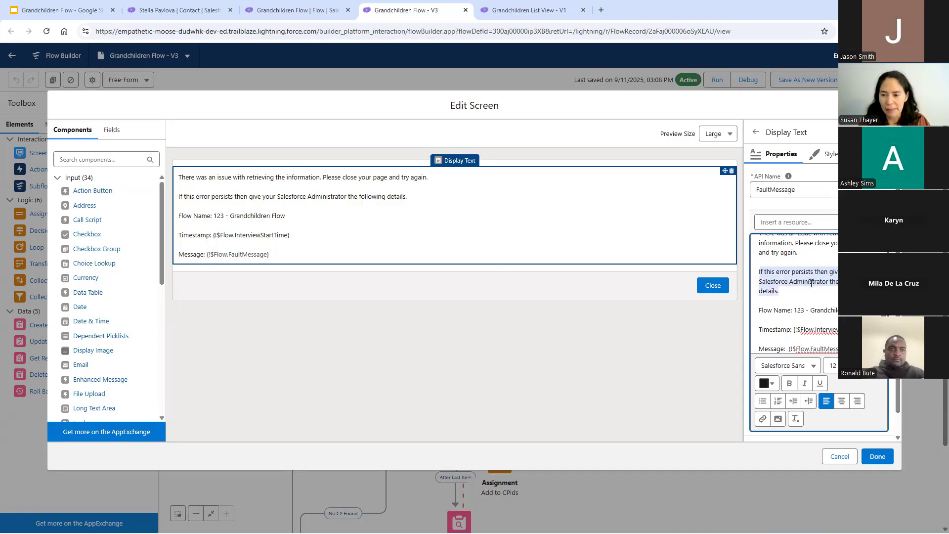
{"action": "scroll", "coordinate": [812, 283], "scroll_direction": "down", "scroll_amount": 1}
{"action": "left_click_drag", "start_coordinate": [835, 303], "coordinate": [801, 319]}
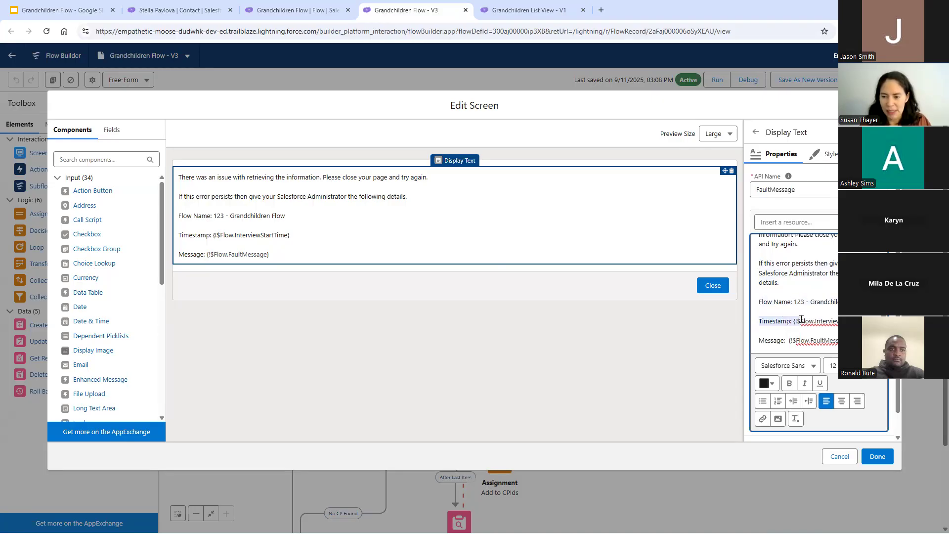
{"action": "left_click", "coordinate": [802, 322]}
- Add the {!$Flow} resource on a new line at the end of the fault message text
{"action": "left_click", "coordinate": [858, 340]}
{"action": "key", "text": "Return"}
{"action": "key", "text": "Return"}
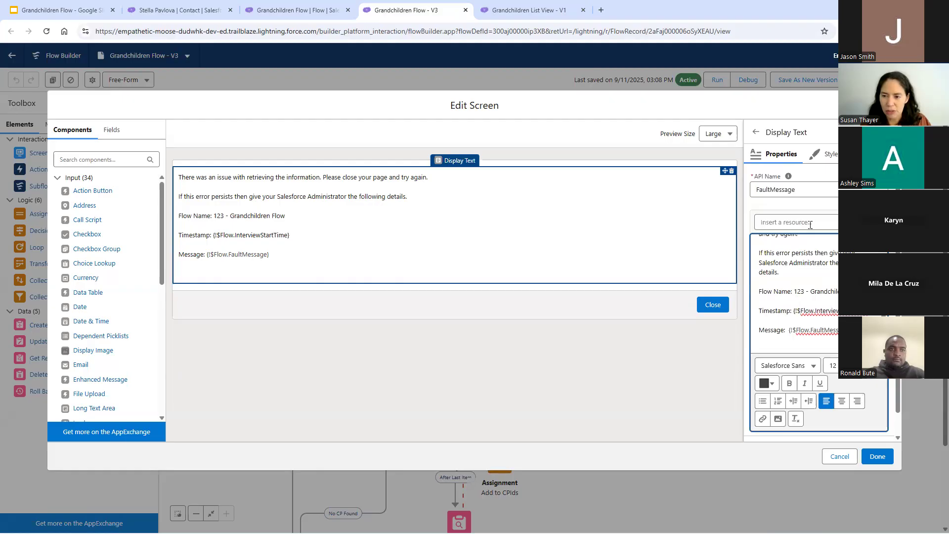
{"action": "left_click", "coordinate": [807, 224]}
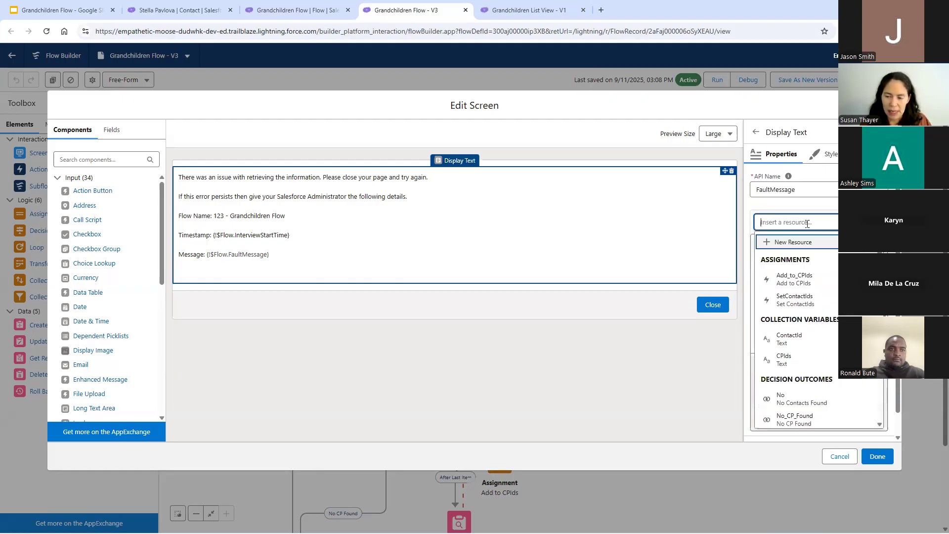
{"action": "type", "text": "FLOW"}
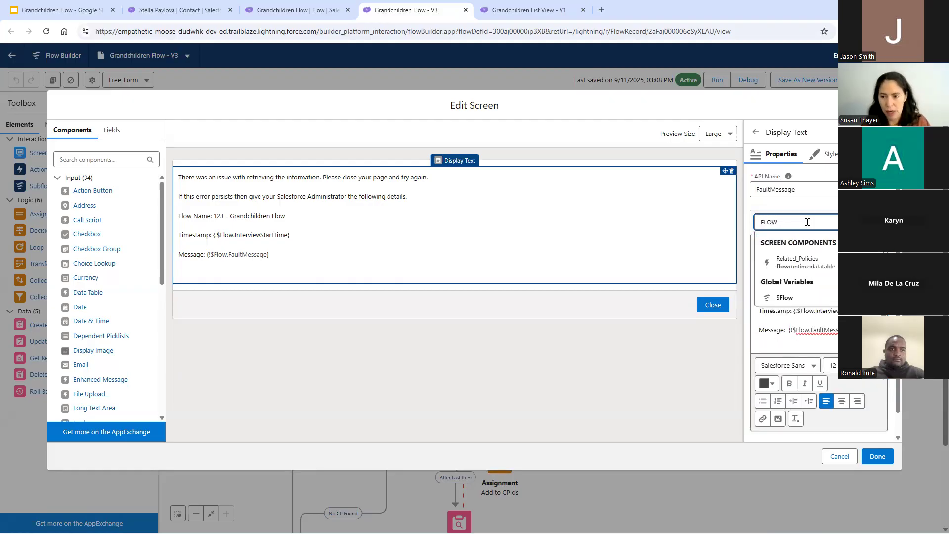
{"action": "left_click", "coordinate": [785, 297]}
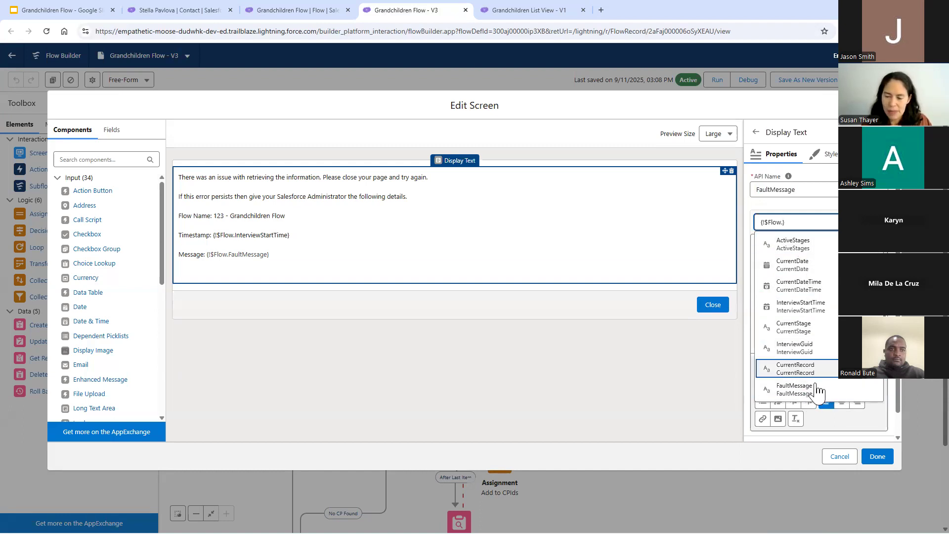
{"action": "type", "text": "."}
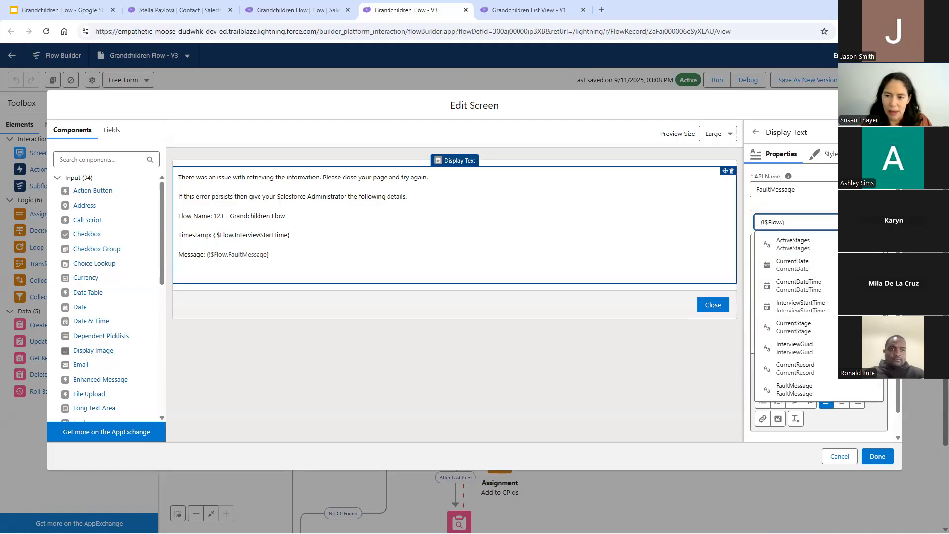
{"action": "left_click_drag", "start_coordinate": [827, 217], "coordinate": [757, 217]}
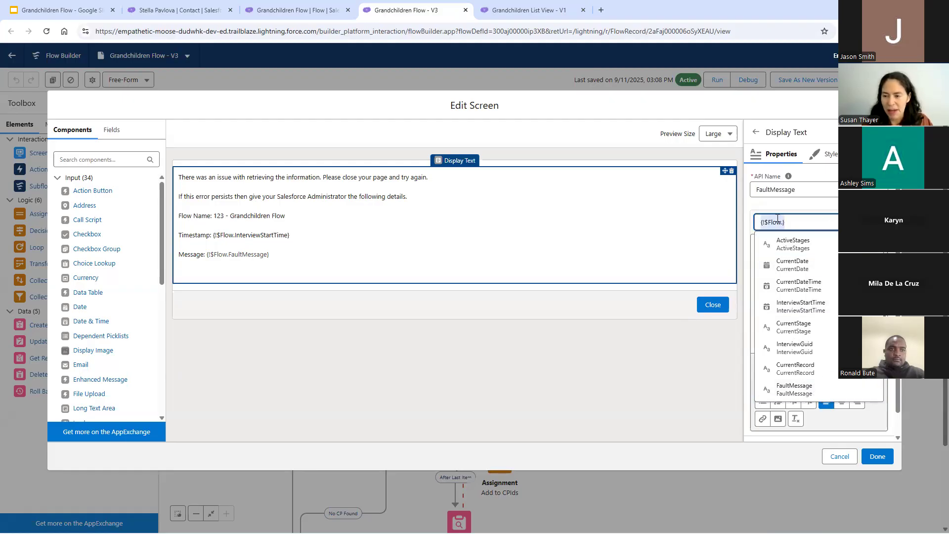
{"action": "left_click", "coordinate": [813, 205]}
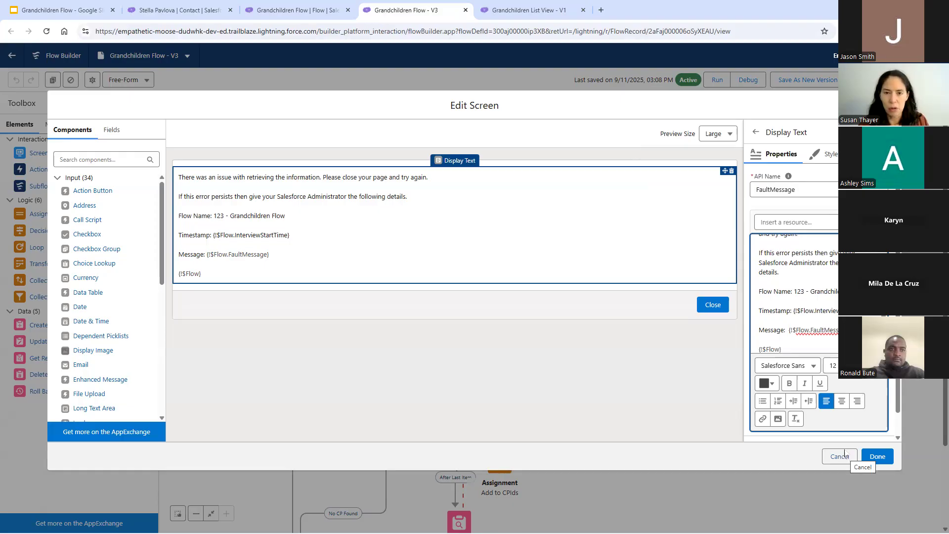
- Examine the flow name, timestamp and message lines of the fault text, and close the screen editor
{"action": "left_click", "coordinate": [279, 262]}
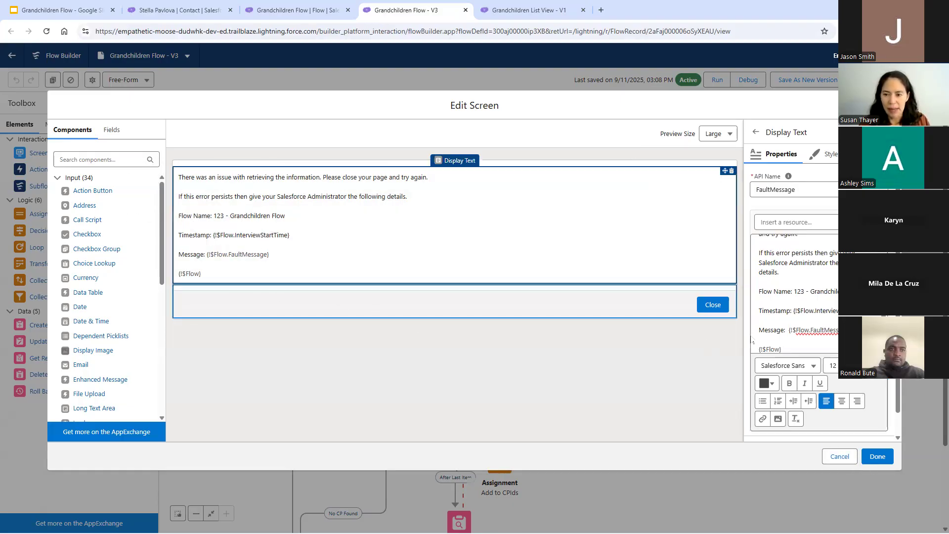
{"action": "left_click", "coordinate": [804, 325]}
{"action": "left_click_drag", "start_coordinate": [804, 325], "coordinate": [757, 290]}
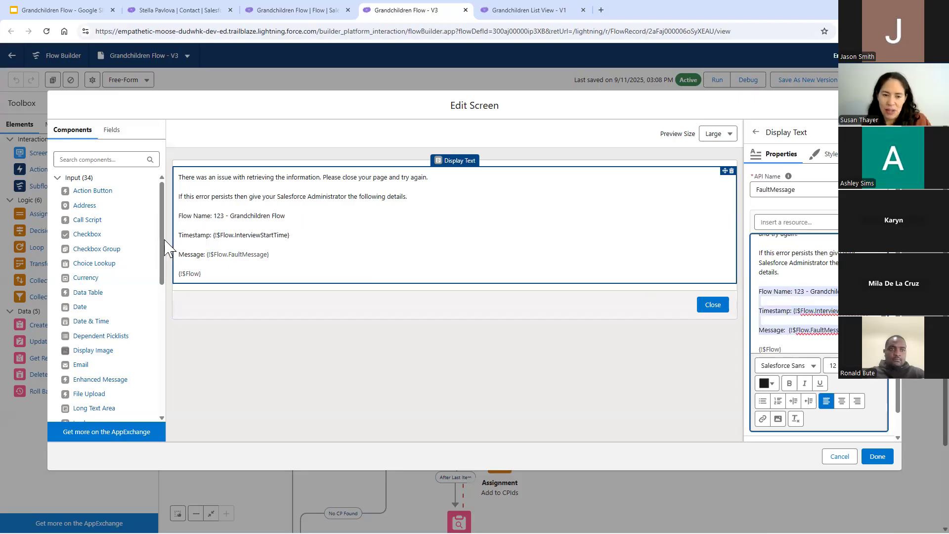
{"action": "left_click", "coordinate": [288, 239]}
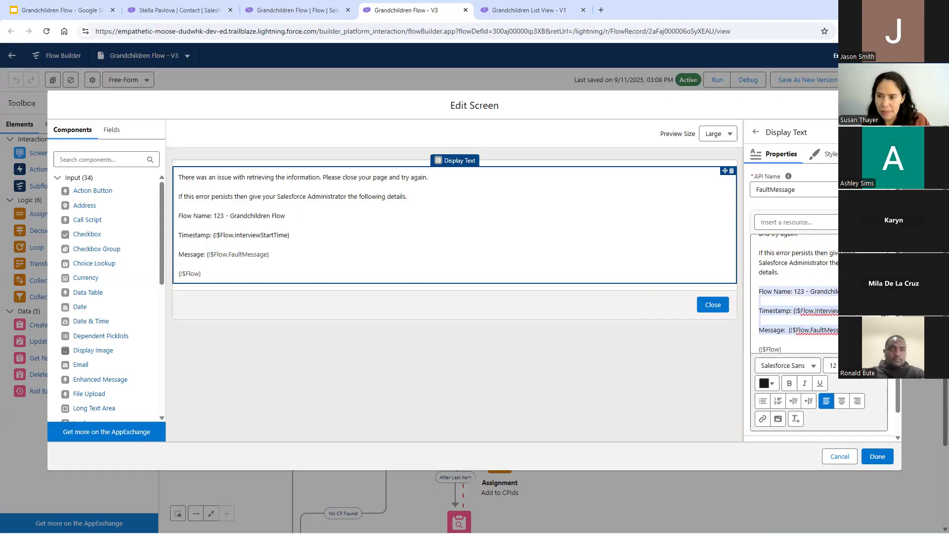
{"action": "left_click", "coordinate": [892, 103]}
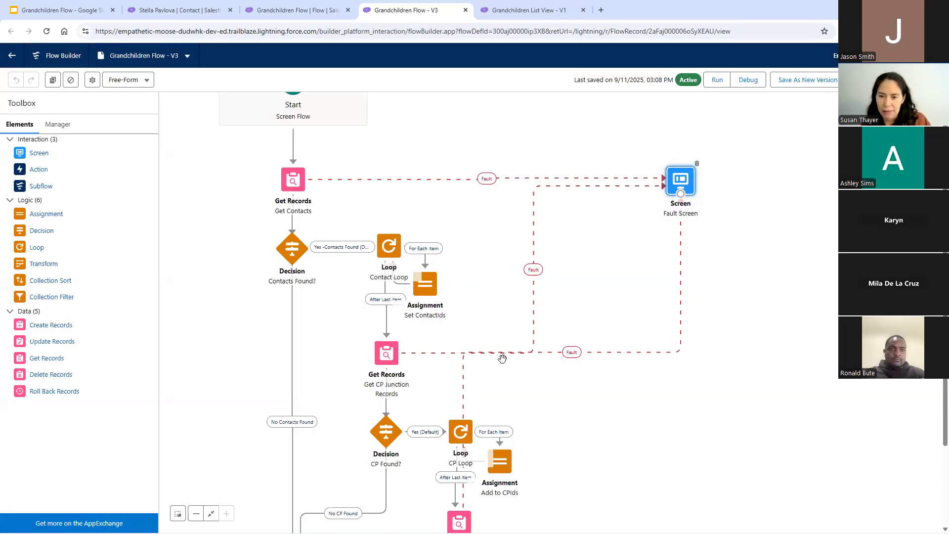
- Move the Fault Screen lower and further right on the canvas, and inspect the Get Contacts element's settings without changing them
{"action": "left_click_drag", "start_coordinate": [683, 192], "coordinate": [740, 283]}
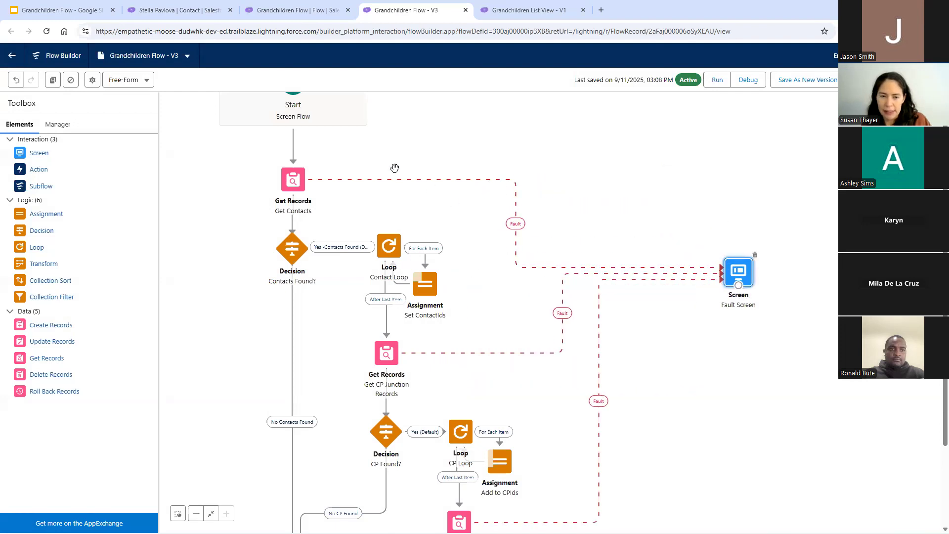
{"action": "left_click", "coordinate": [297, 184]}
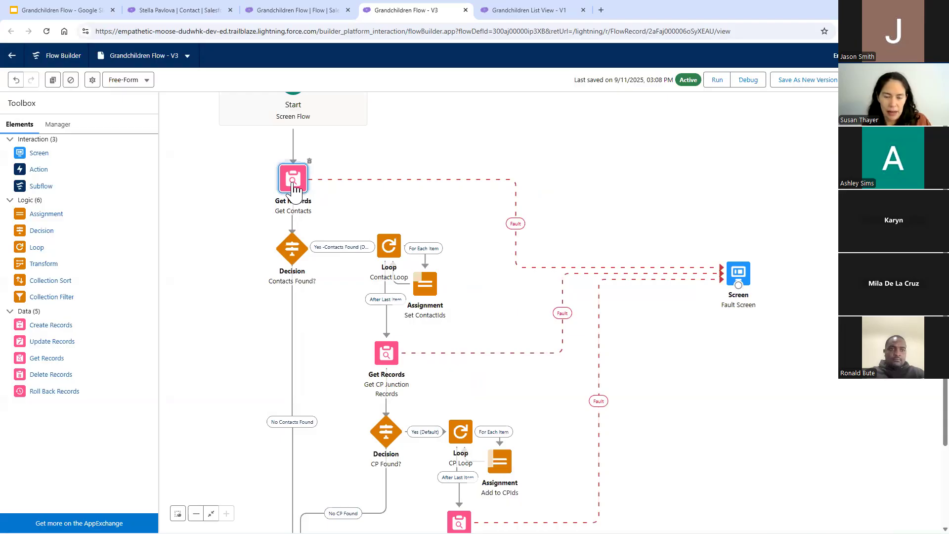
{"action": "right_click", "coordinate": [293, 187]}
{"action": "key", "text": "Escape"}
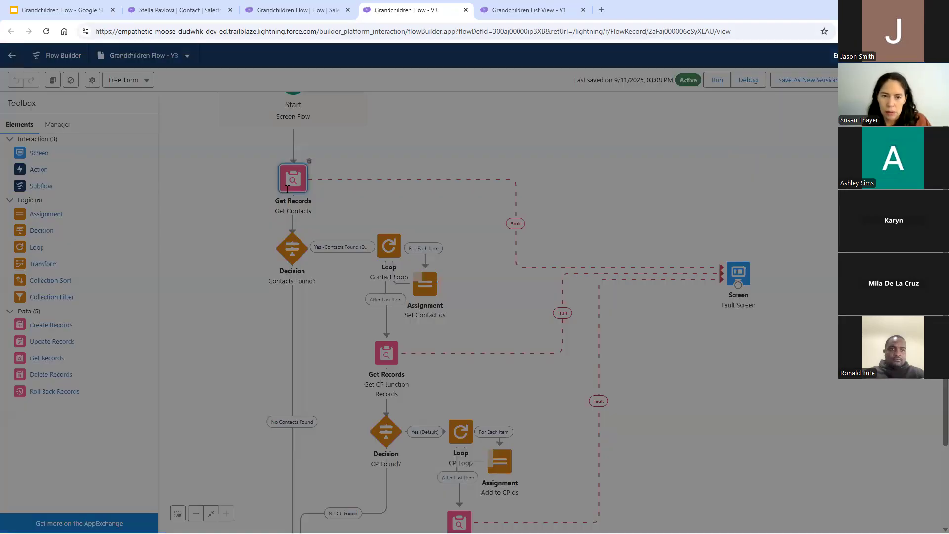
{"action": "double_click", "coordinate": [287, 194]}
{"action": "scroll", "coordinate": [424, 354], "scroll_direction": "down", "scroll_amount": 4}
{"action": "left_click", "coordinate": [619, 479]}
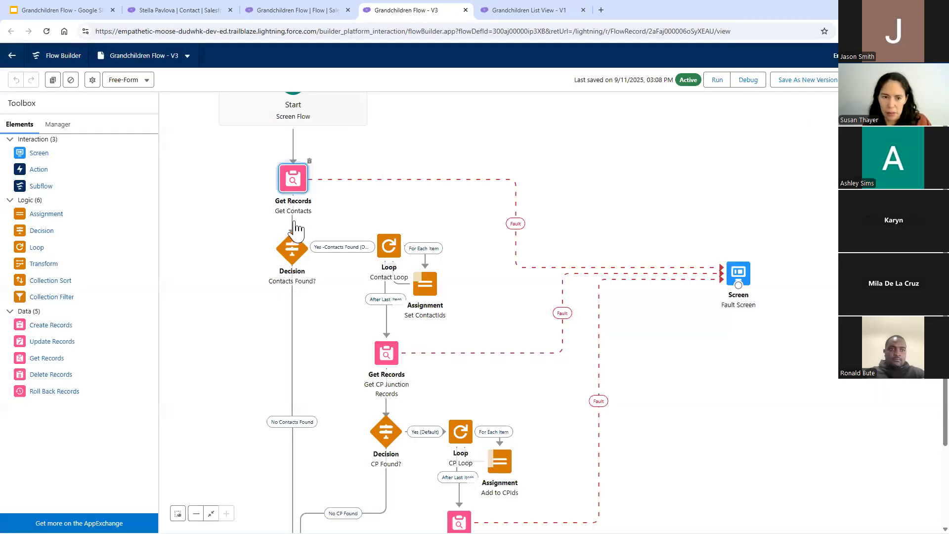
- Check the Get Contacts connector, the Get Policies element and its connector to the Policy Found? decision for available options
{"action": "left_click", "coordinate": [294, 220]}
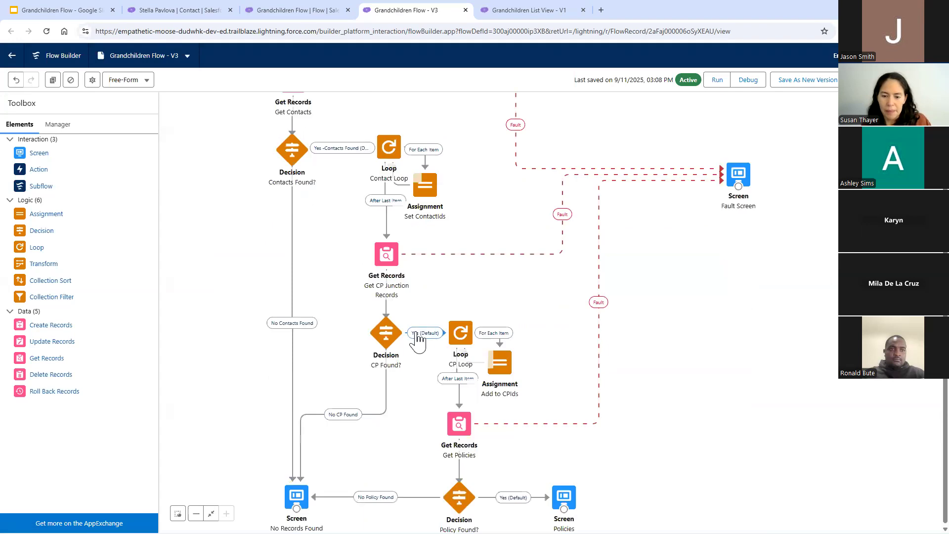
{"action": "left_click", "coordinate": [462, 426]}
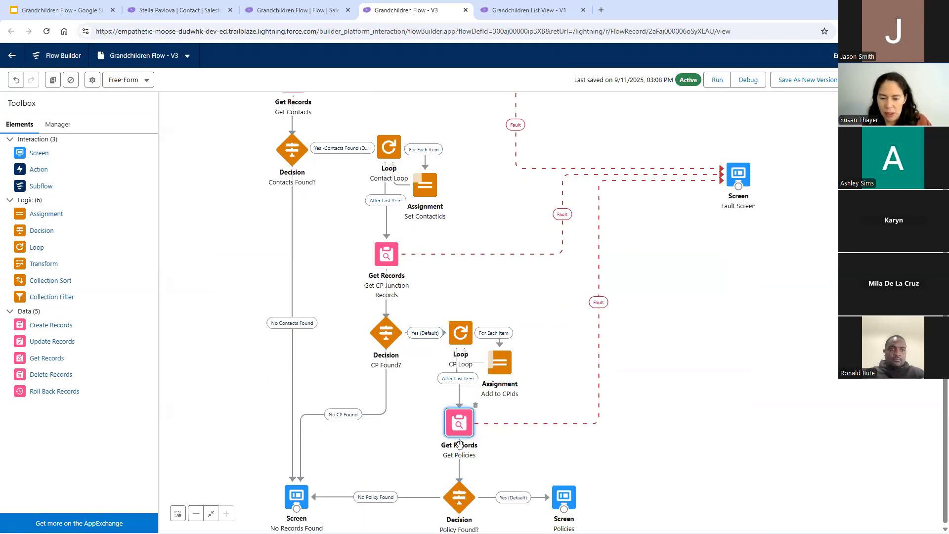
{"action": "left_click", "coordinate": [460, 467]}
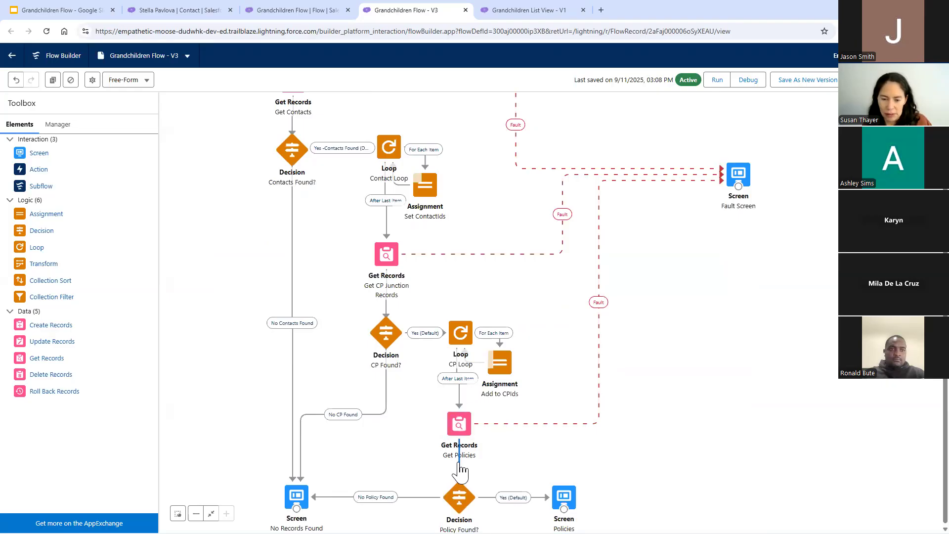
{"action": "right_click", "coordinate": [461, 454]}
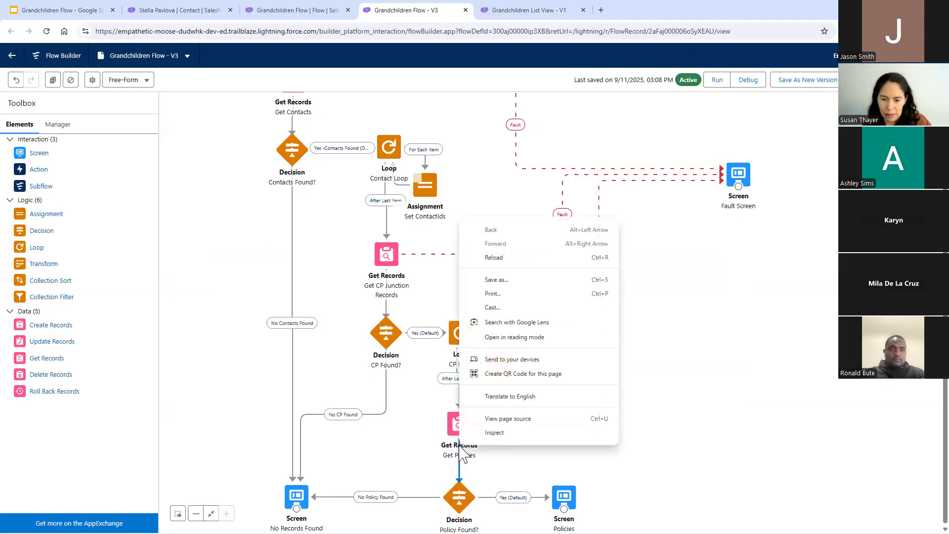
{"action": "left_click", "coordinate": [460, 450]}
{"action": "left_click", "coordinate": [459, 437]}
{"action": "right_click", "coordinate": [459, 430]}
{"action": "left_click", "coordinate": [457, 426]}
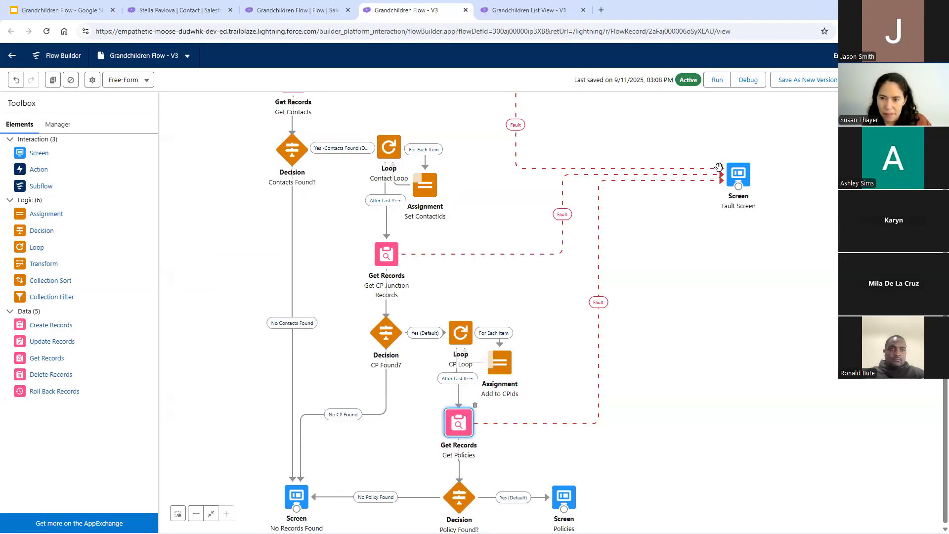
- Move the Fault Screen further right on the canvas, level with the Get CP Junction Records element
{"action": "left_click_drag", "start_coordinate": [740, 179], "coordinate": [798, 267]}
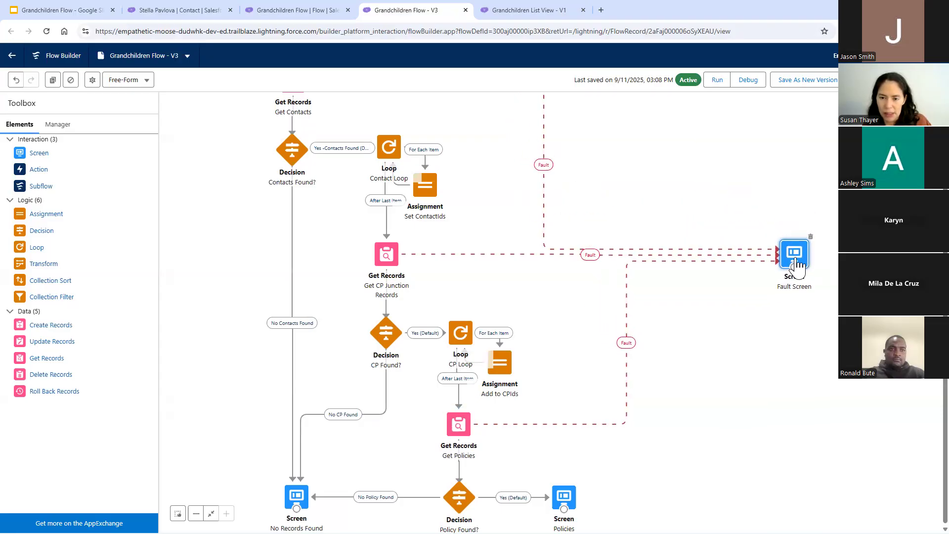
{"action": "scroll", "coordinate": [616, 213], "scroll_direction": "up", "scroll_amount": 2}
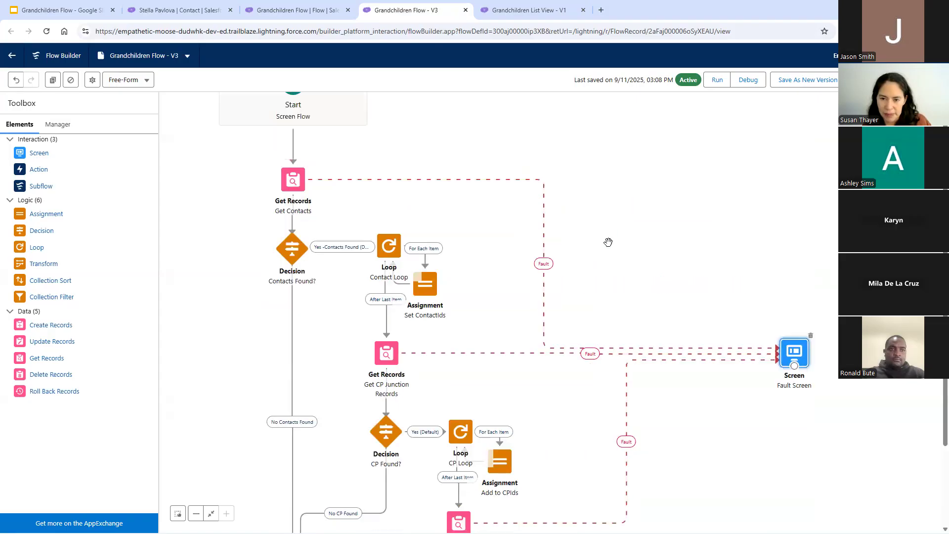
- Examine the Get Contacts element's record limit, maximum number of records and sort order, and close it without changes
{"action": "double_click", "coordinate": [299, 198]}
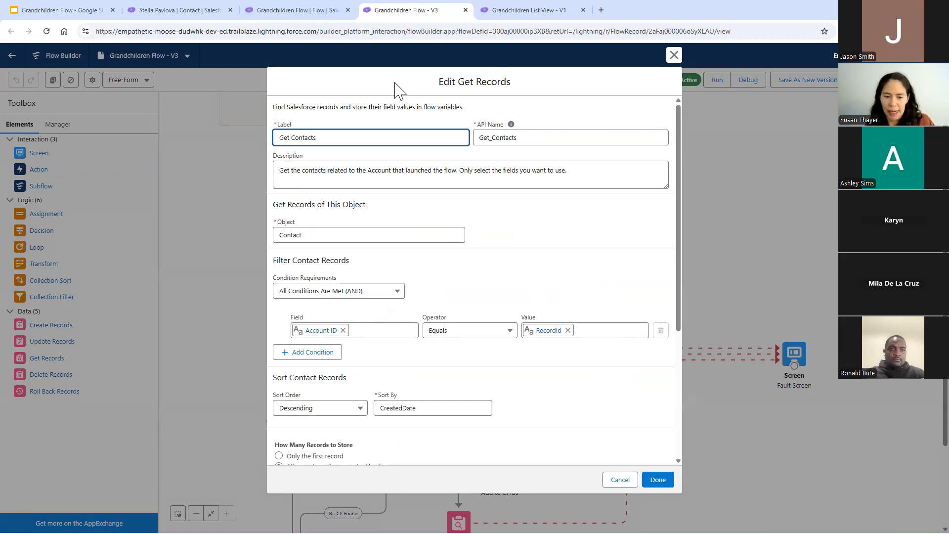
{"action": "scroll", "coordinate": [479, 217], "scroll_direction": "down", "scroll_amount": 3}
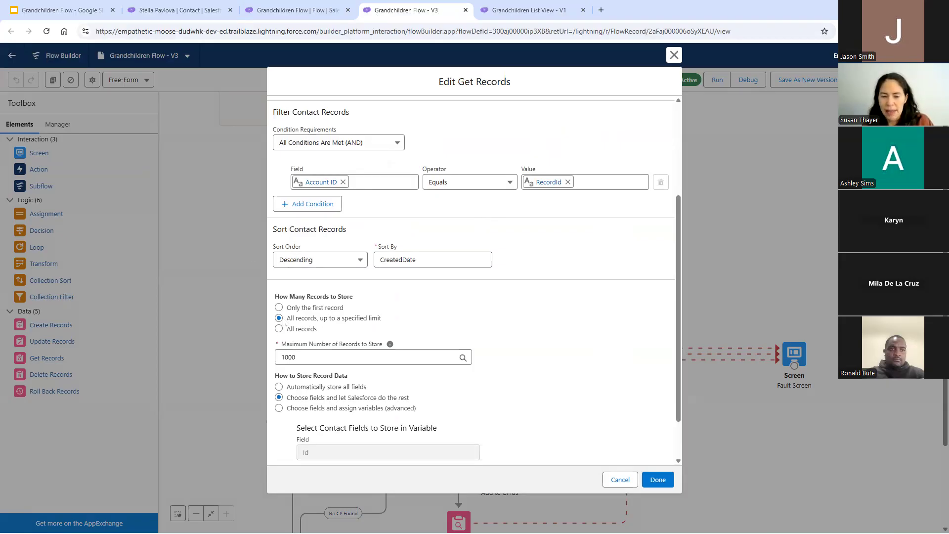
{"action": "left_click_drag", "start_coordinate": [280, 297], "coordinate": [366, 301]}
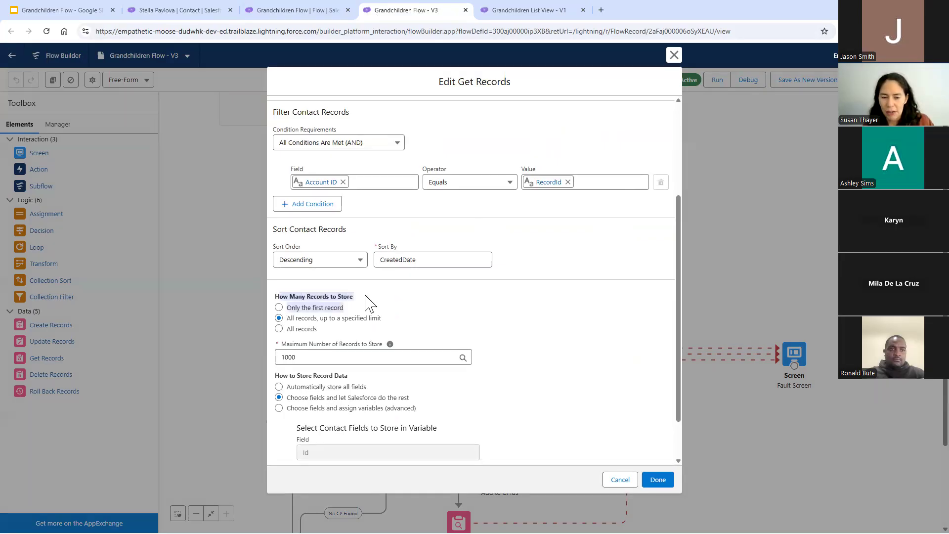
{"action": "left_click_drag", "start_coordinate": [299, 319], "coordinate": [380, 324]}
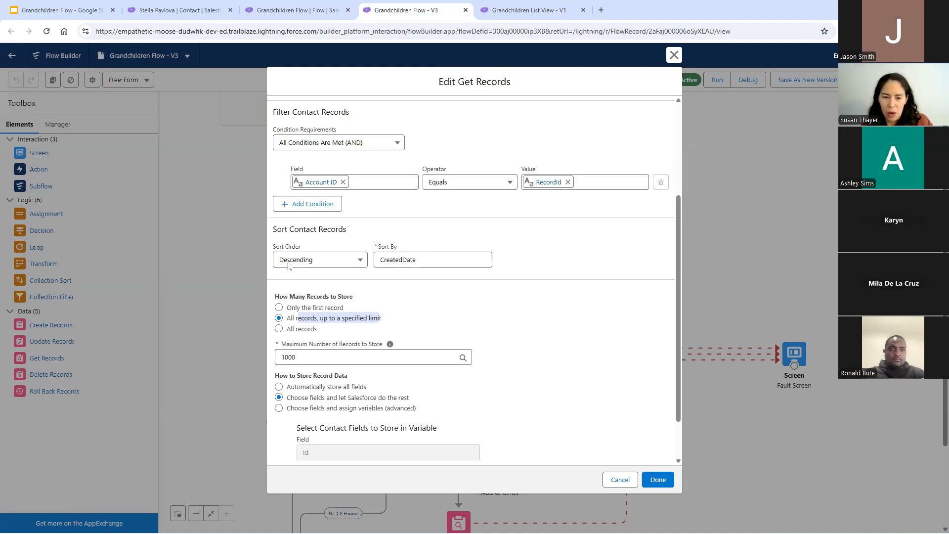
{"action": "left_click", "coordinate": [306, 362]}
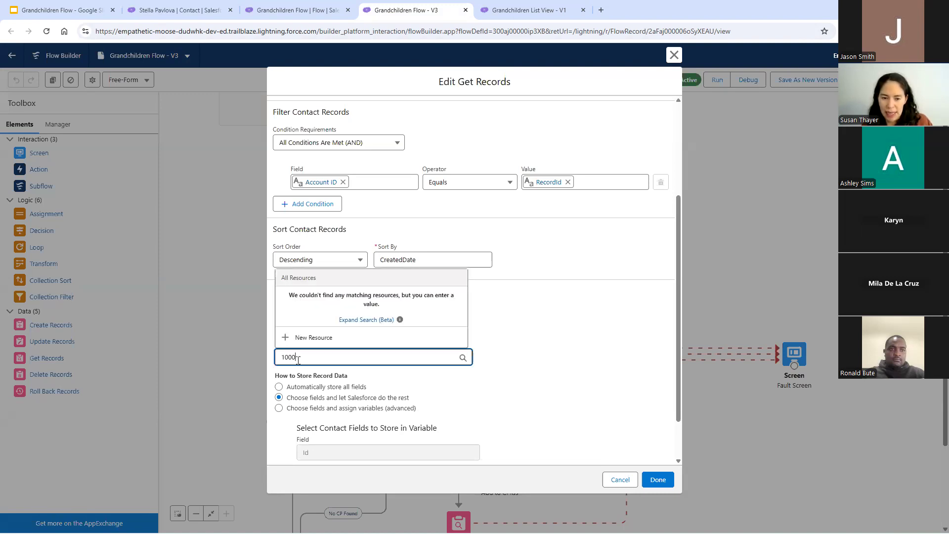
{"action": "left_click", "coordinate": [543, 296]}
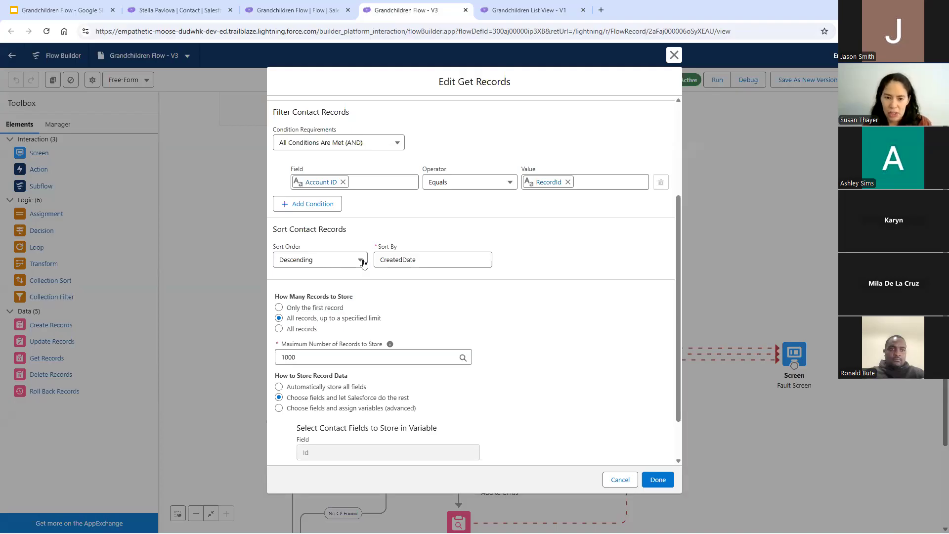
{"action": "left_click", "coordinate": [673, 56]}
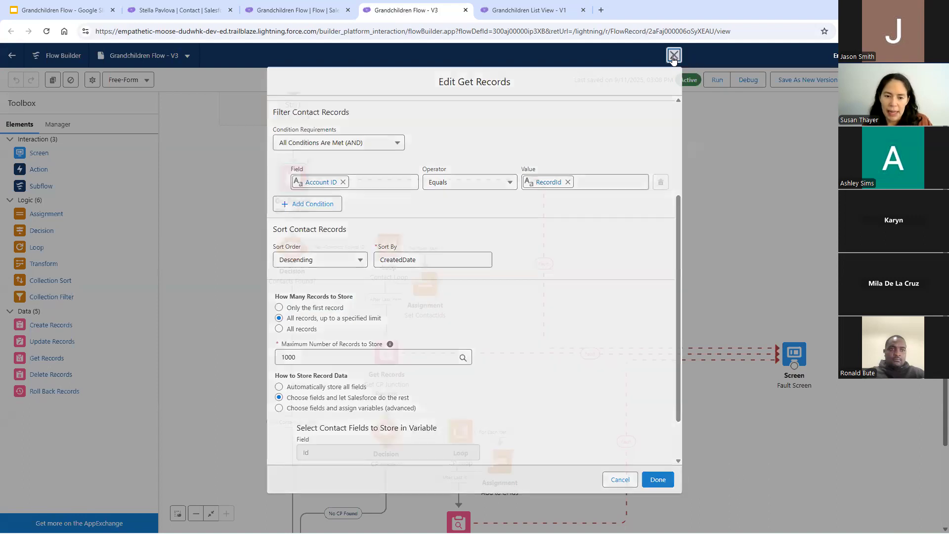
- Open the Policies screen and add a Display Text component below the Related Policies data table
{"action": "scroll", "coordinate": [460, 435], "scroll_direction": "down", "scroll_amount": 2}
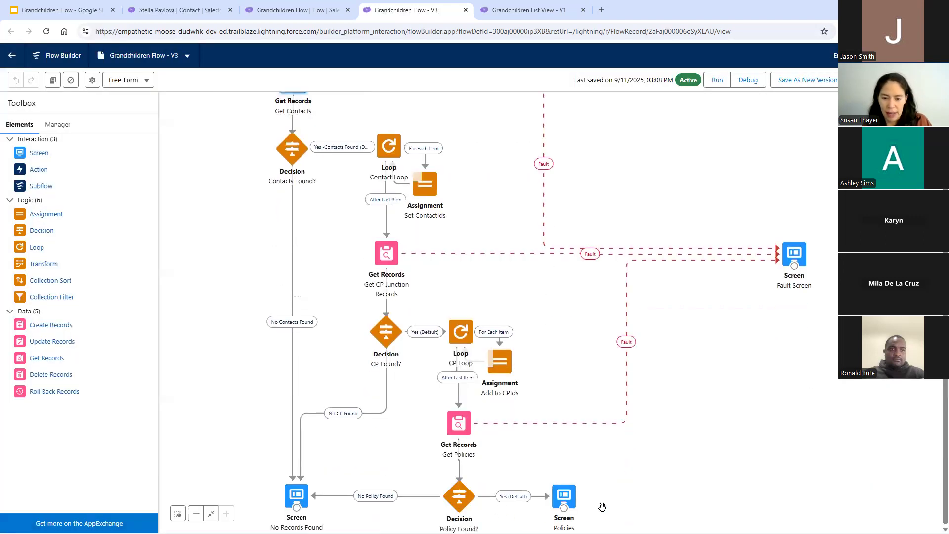
{"action": "double_click", "coordinate": [564, 494]}
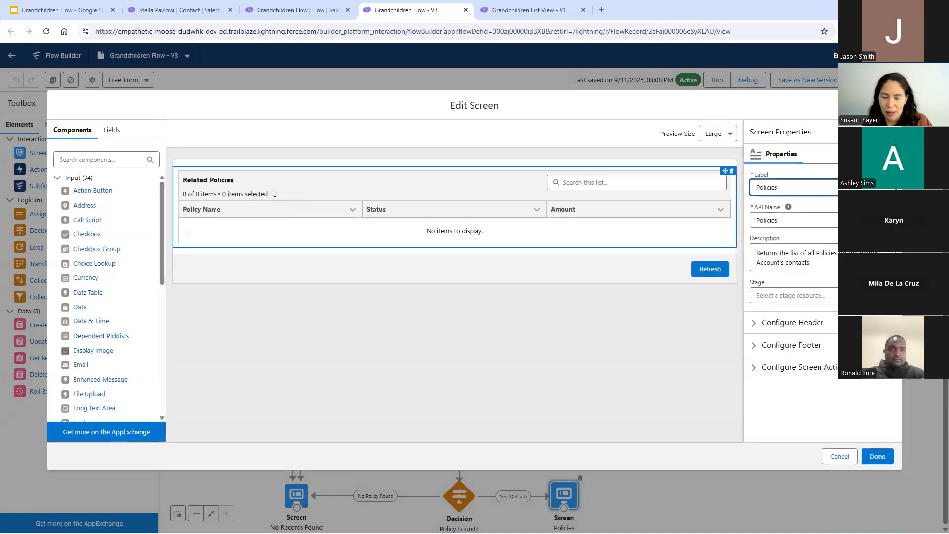
{"action": "left_click", "coordinate": [273, 195]}
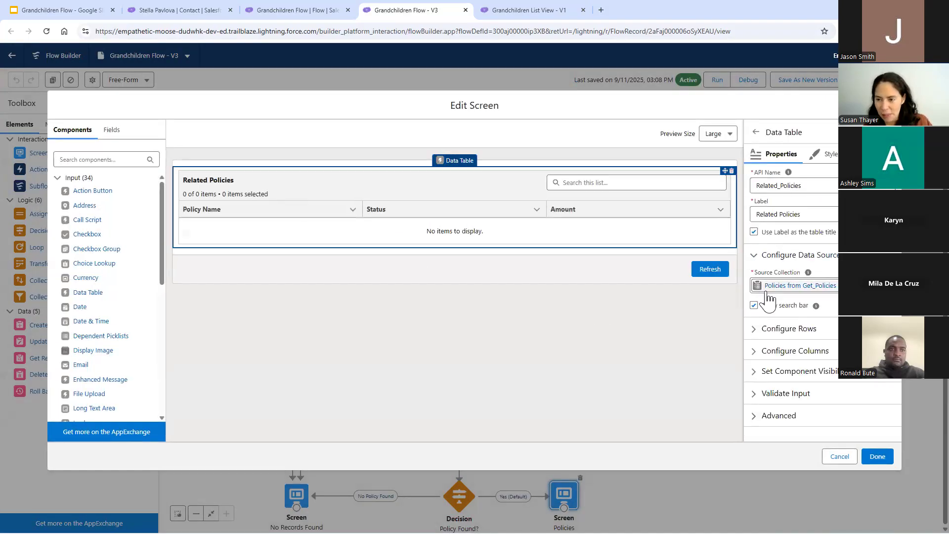
{"action": "left_click", "coordinate": [131, 160]}
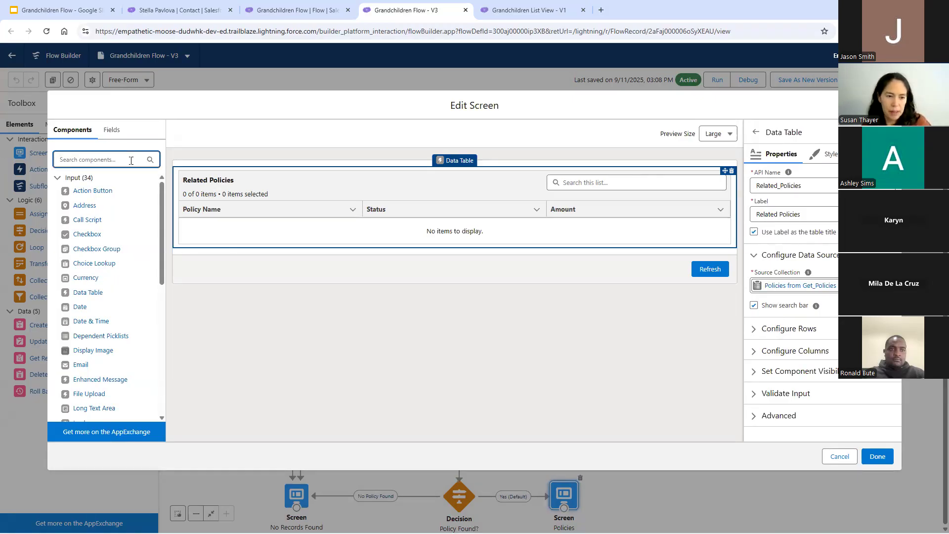
{"action": "type", "text": "DIS"}
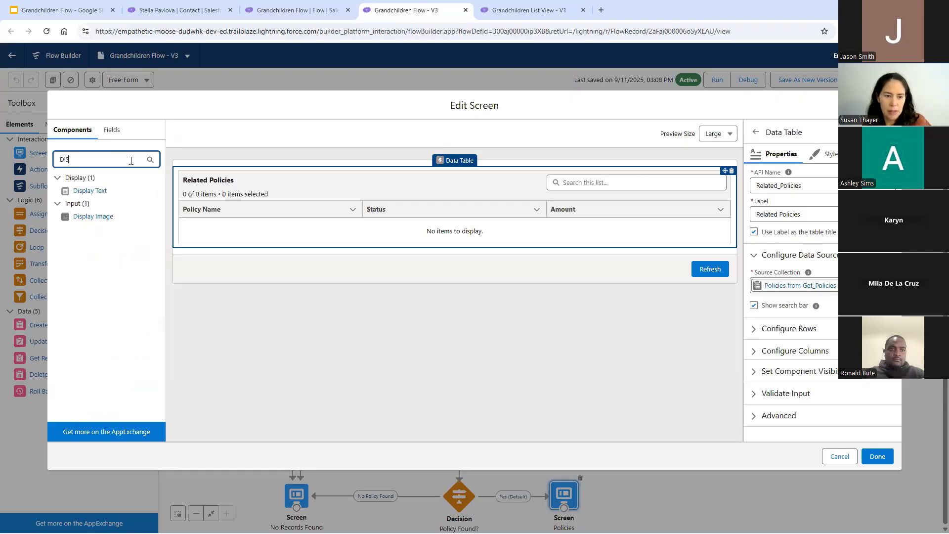
{"action": "left_click_drag", "start_coordinate": [91, 192], "coordinate": [253, 253]}
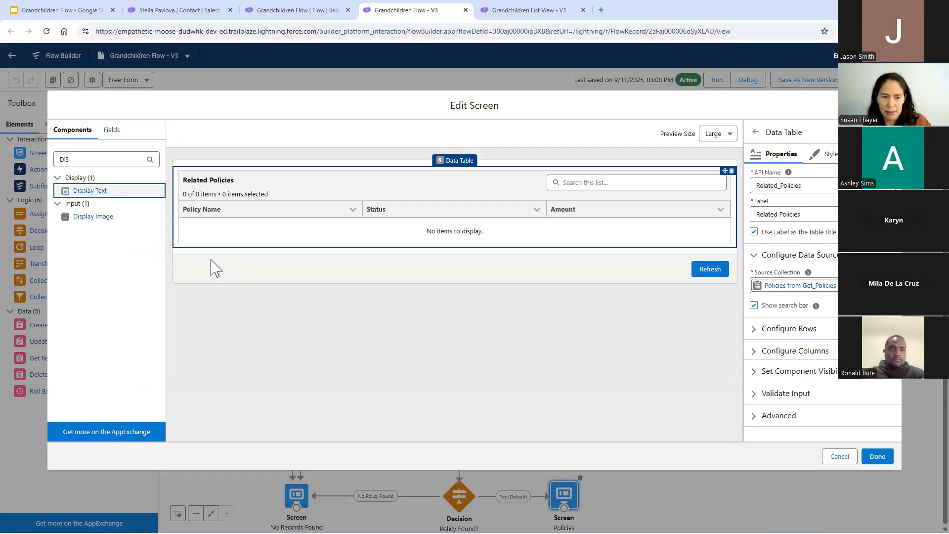
{"action": "left_click_drag", "start_coordinate": [99, 193], "coordinate": [271, 249]}
- Enter "oNLY THE FIRST 1000 CONTACTS ARE RETURNED." as the content of the new Display Text component
{"action": "left_click", "coordinate": [779, 246]}
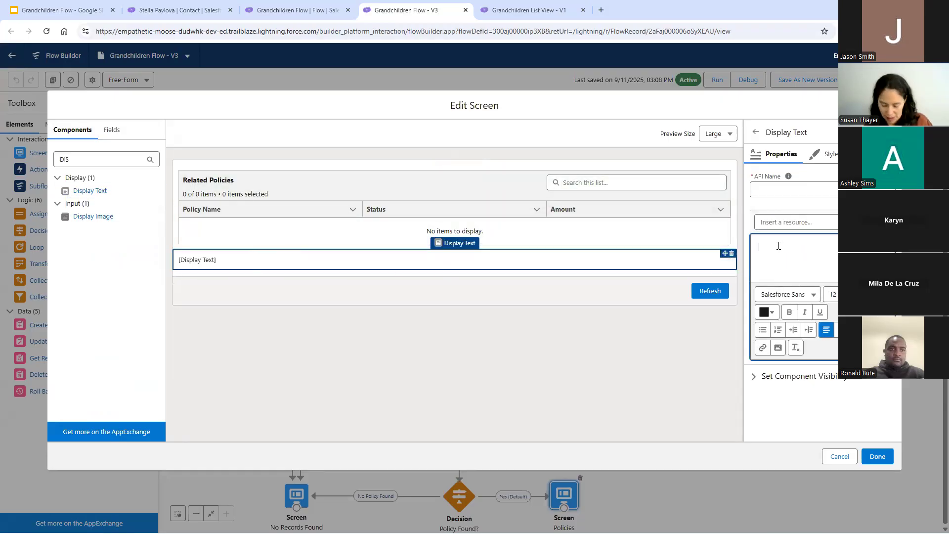
{"action": "type", "text": "oNLY THE F"}
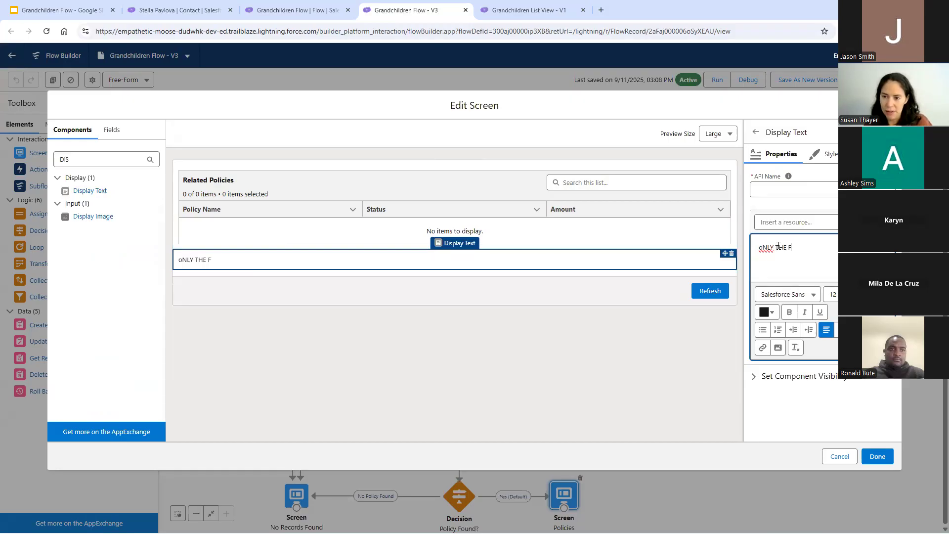
{"action": "type", "text": "IRST 1000 CO"}
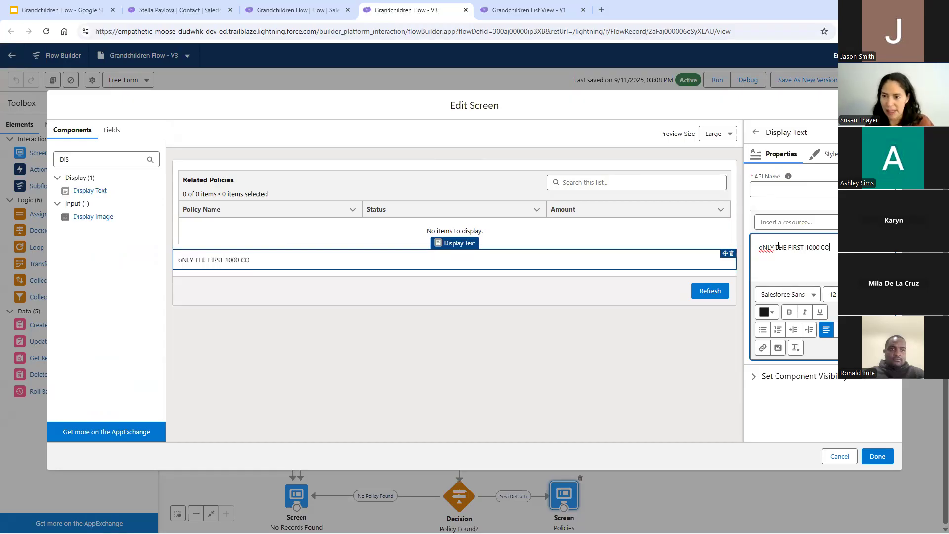
{"action": "type", "text": "NTACTS"}
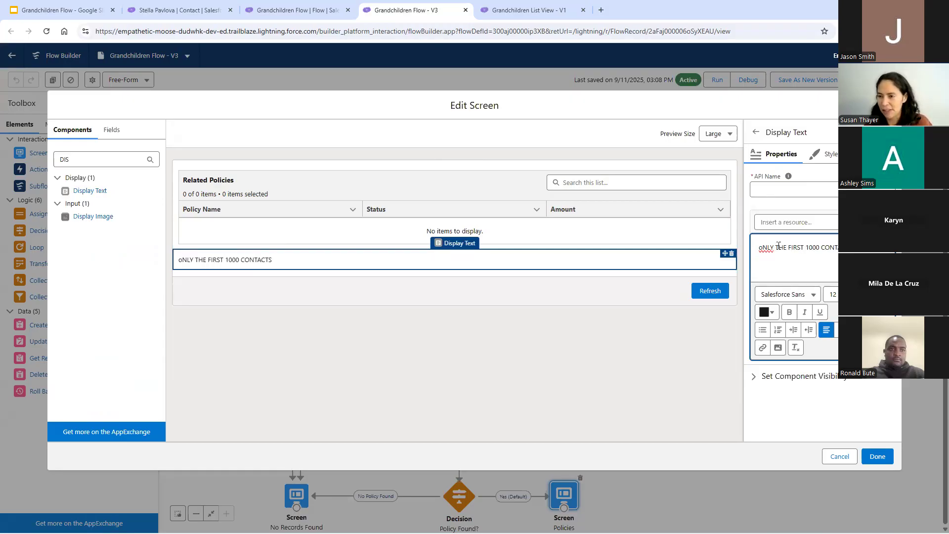
{"action": "type", "text": " ARE RETURNED."}
- Reword the start of the display text so it reads "oNLY THE MOST RECENT 1000 CONTACTS ARE RETURNED."
{"action": "left_click_drag", "start_coordinate": [804, 247], "coordinate": [753, 251]}
{"action": "type", "text": "oNLY THE MOST"}
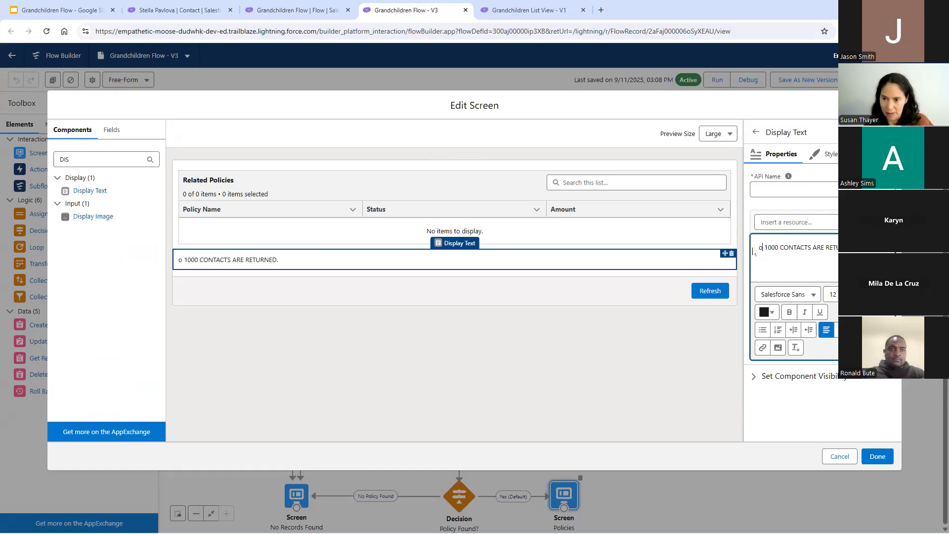
{"action": "type", "text": " RECENT"}
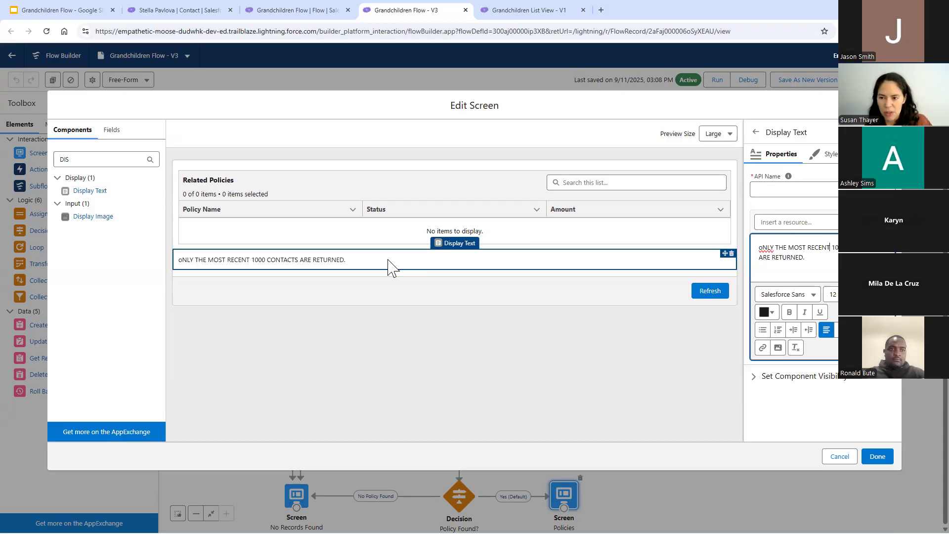
{"action": "left_click", "coordinate": [806, 258]}
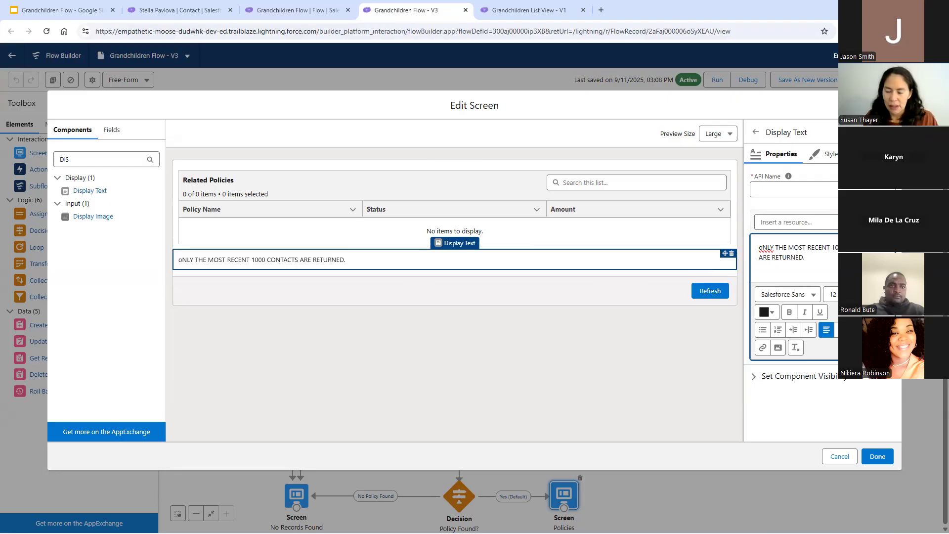
{"action": "left_click", "coordinate": [762, 247]}
{"action": "key", "text": "BackSpace"}
{"action": "type", "text": "o"}
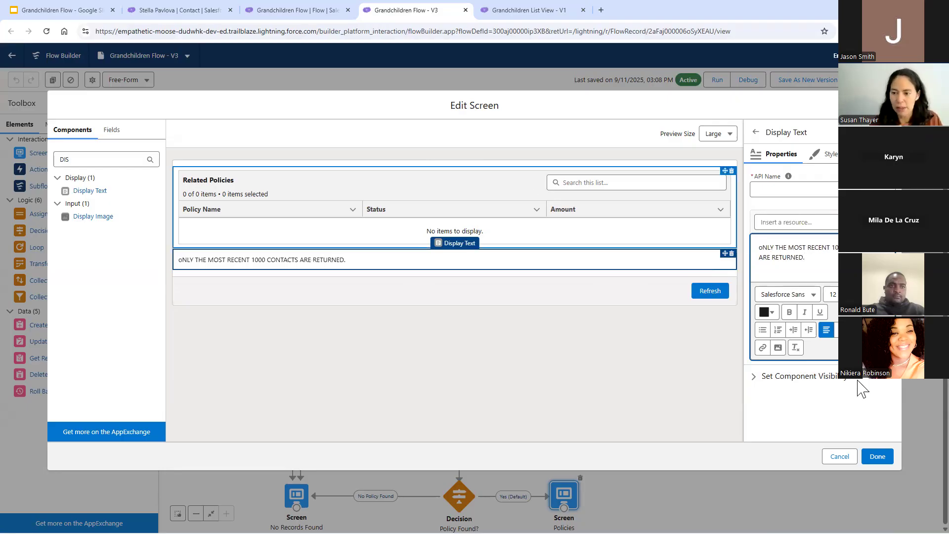
- Set the Display Text component's API name to MSG and finish editing the Policies screen
{"action": "left_click", "coordinate": [879, 458]}
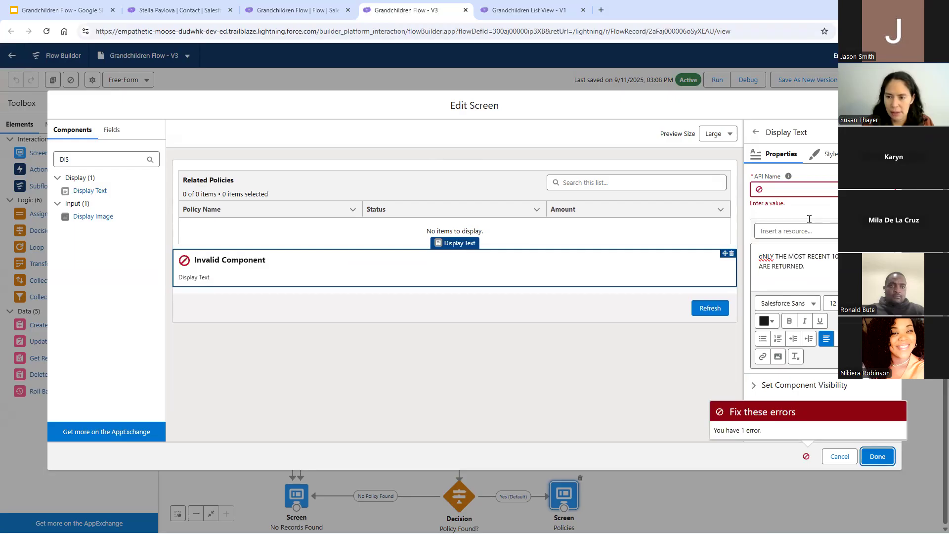
{"action": "left_click", "coordinate": [784, 191]}
{"action": "type", "text": "MSG"}
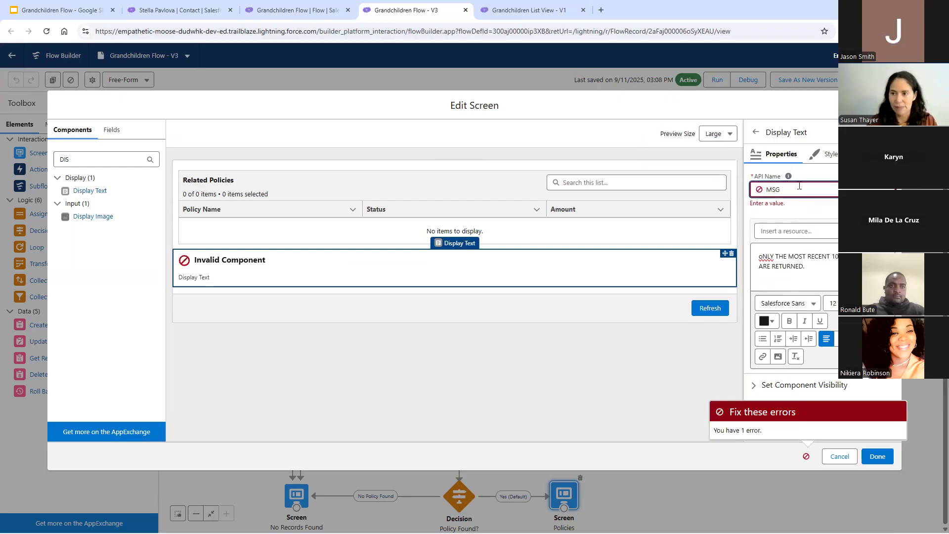
{"action": "left_click", "coordinate": [878, 456]}
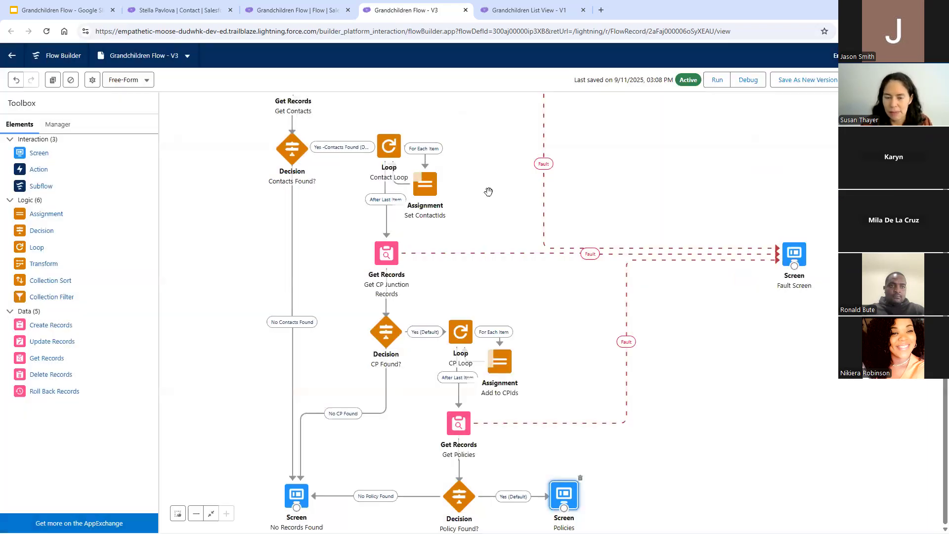
- Move the Fault Screen slightly up and further right on the canvas, above the level of Get CP Junction Records
{"action": "scroll", "coordinate": [245, 222], "scroll_direction": "up", "scroll_amount": 2}
{"action": "left_click_drag", "start_coordinate": [258, 206], "coordinate": [258, 224]}
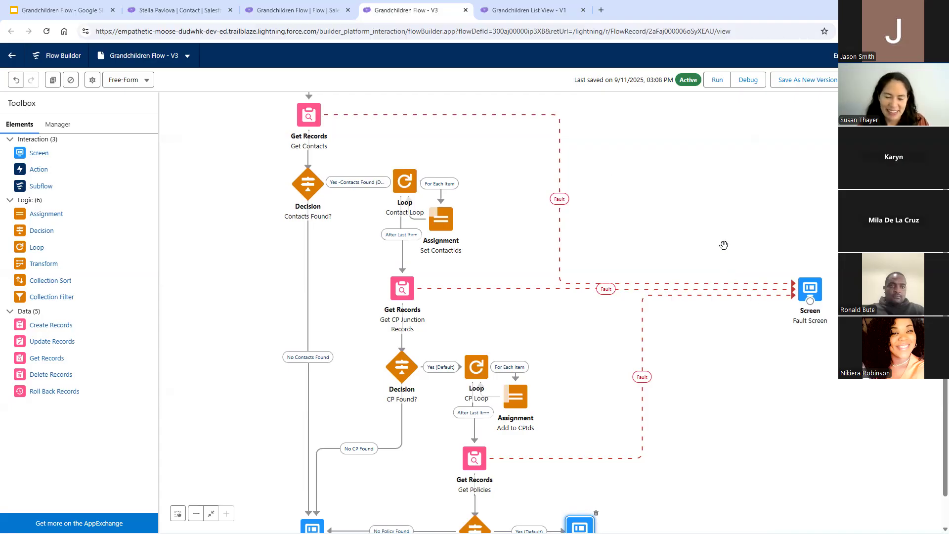
{"action": "scroll", "coordinate": [724, 246], "scroll_direction": "down", "scroll_amount": 1}
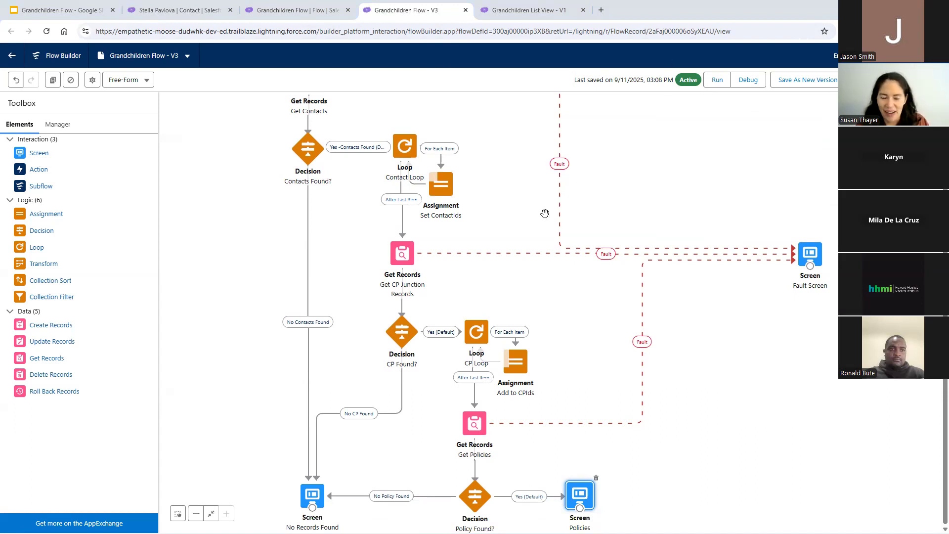
{"action": "left_click_drag", "start_coordinate": [633, 191], "coordinate": [621, 155]}
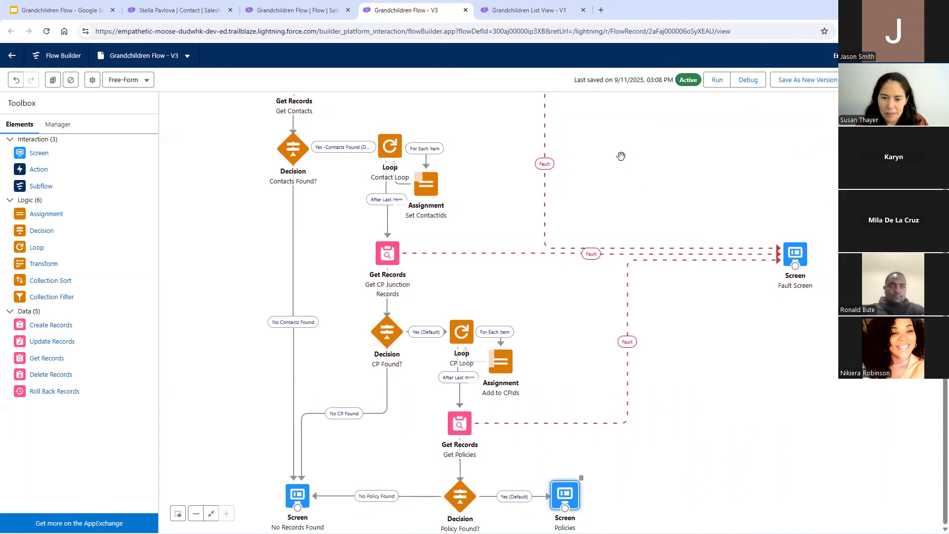
{"action": "left_click", "coordinate": [295, 501]}
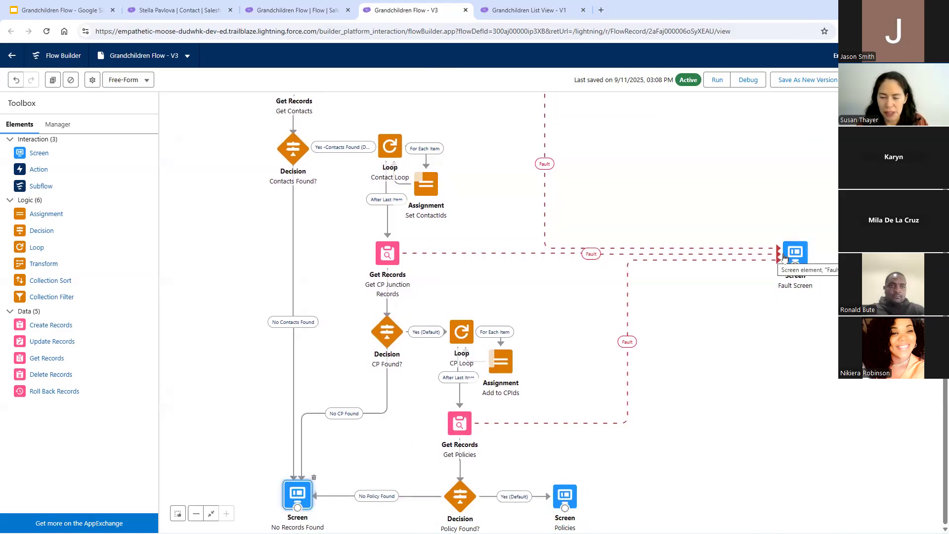
{"action": "left_click_drag", "start_coordinate": [784, 257], "coordinate": [824, 224]}
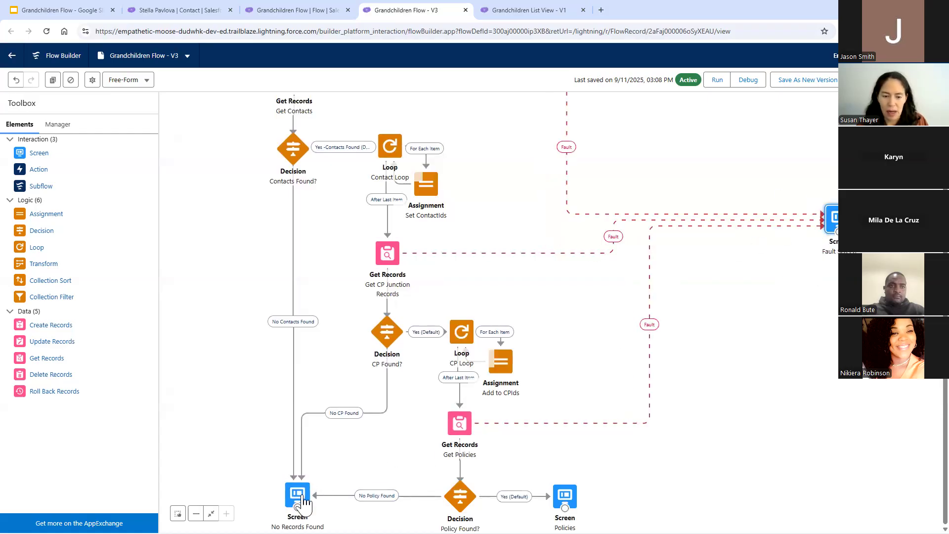
- Check the No Contacts Found connector and the No Records Found screen's display text, and close the screen without changes
{"action": "left_click", "coordinate": [295, 398]}
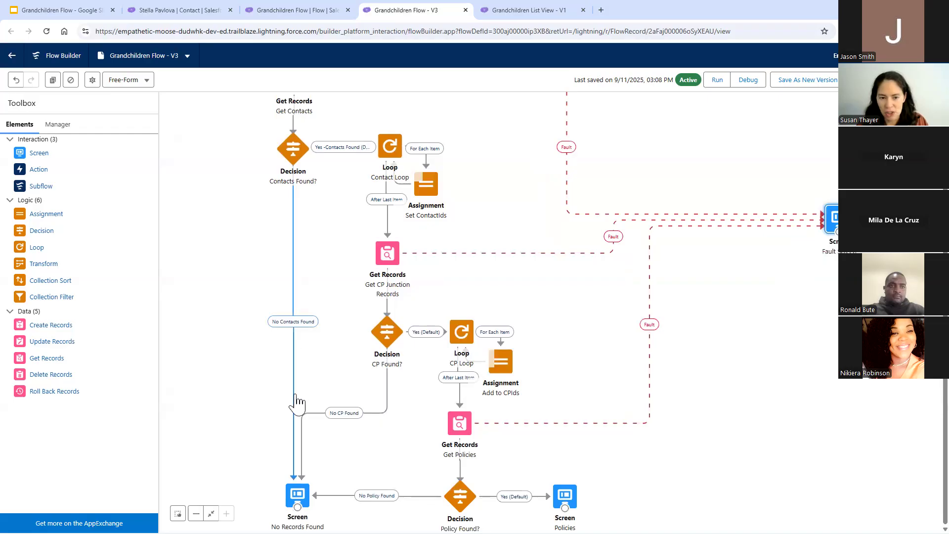
{"action": "double_click", "coordinate": [298, 493]}
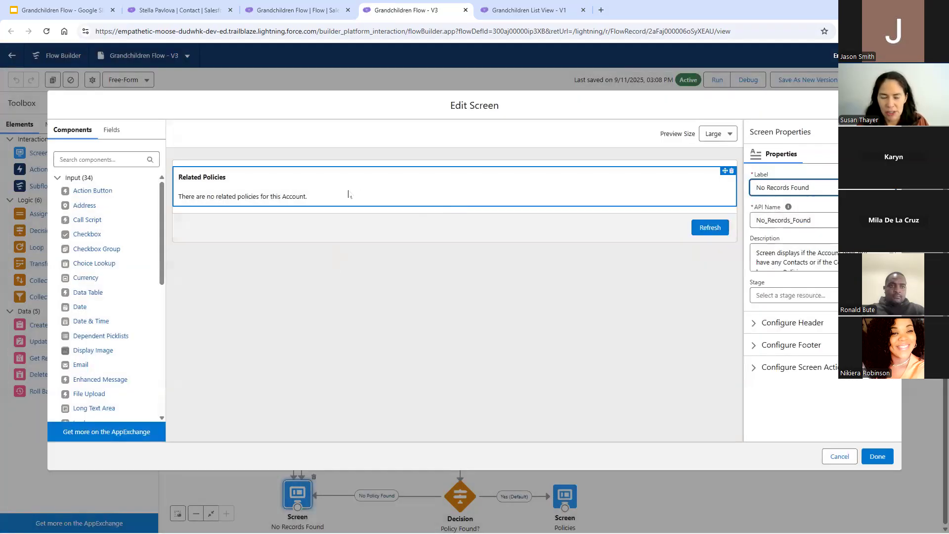
{"action": "left_click", "coordinate": [349, 193]}
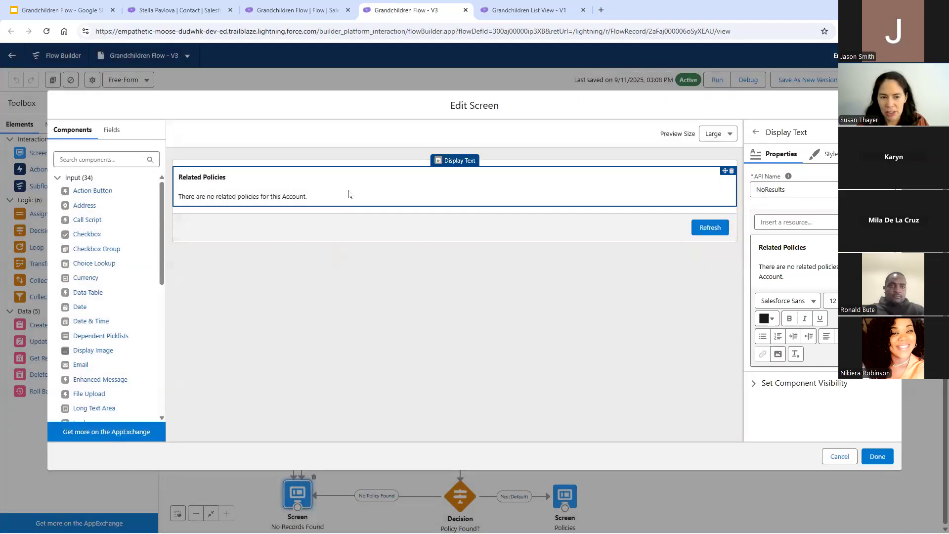
{"action": "left_click", "coordinate": [794, 276]}
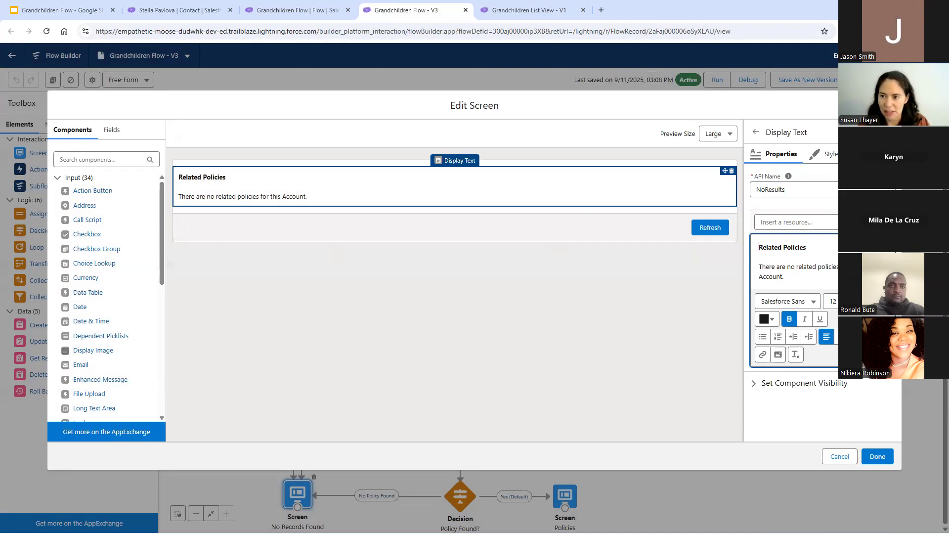
{"action": "left_click", "coordinate": [840, 457]}
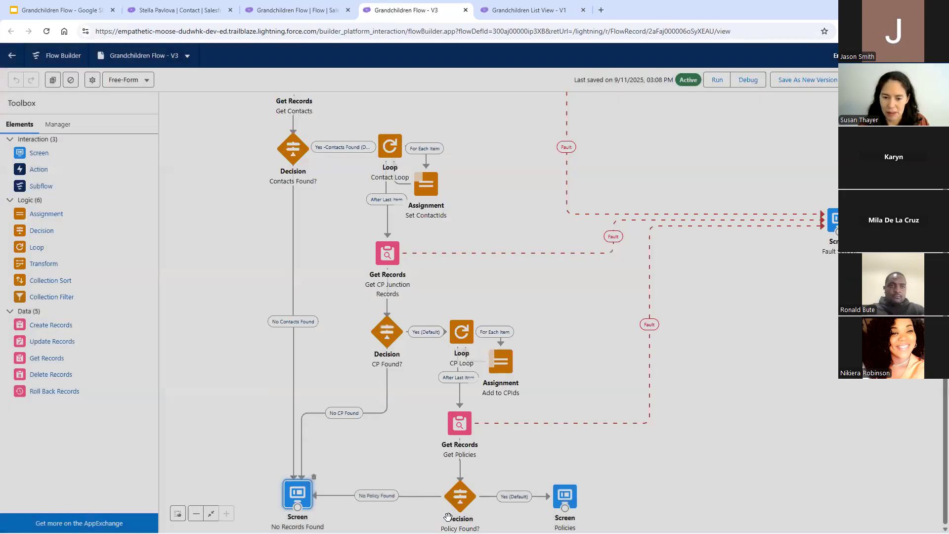
- Open the Policies screen and review its data table's source collection, row selection mode and configured columns
{"action": "double_click", "coordinate": [565, 500]}
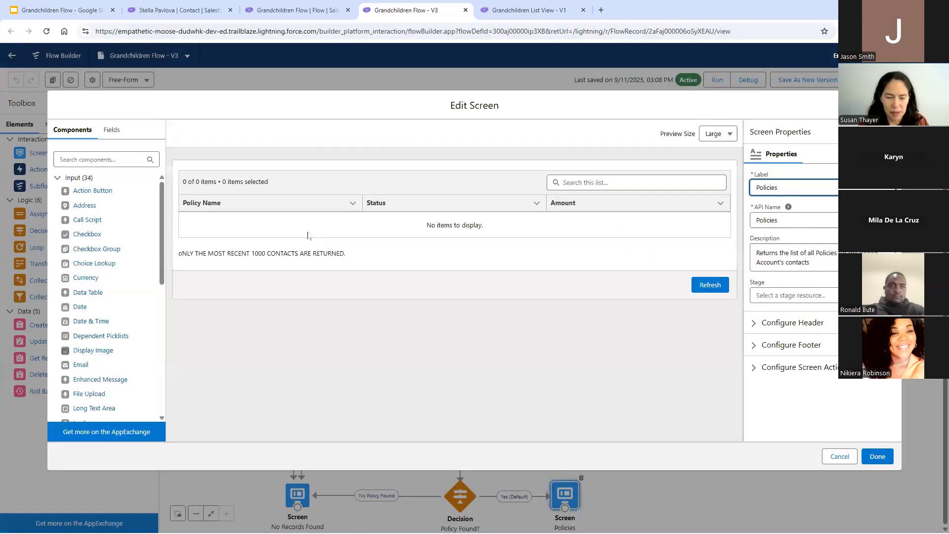
{"action": "left_click", "coordinate": [292, 200]}
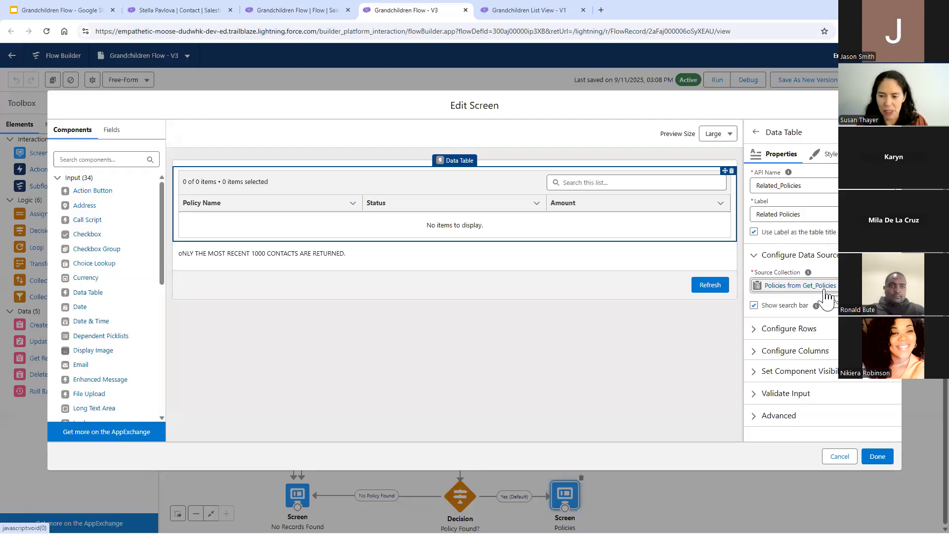
{"action": "left_click", "coordinate": [756, 332]}
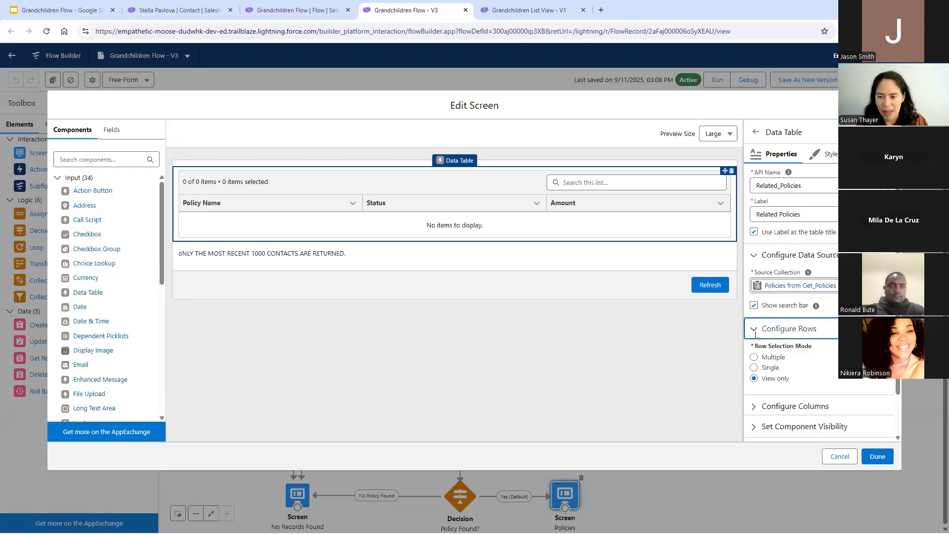
{"action": "scroll", "coordinate": [761, 356], "scroll_direction": "down", "scroll_amount": 1}
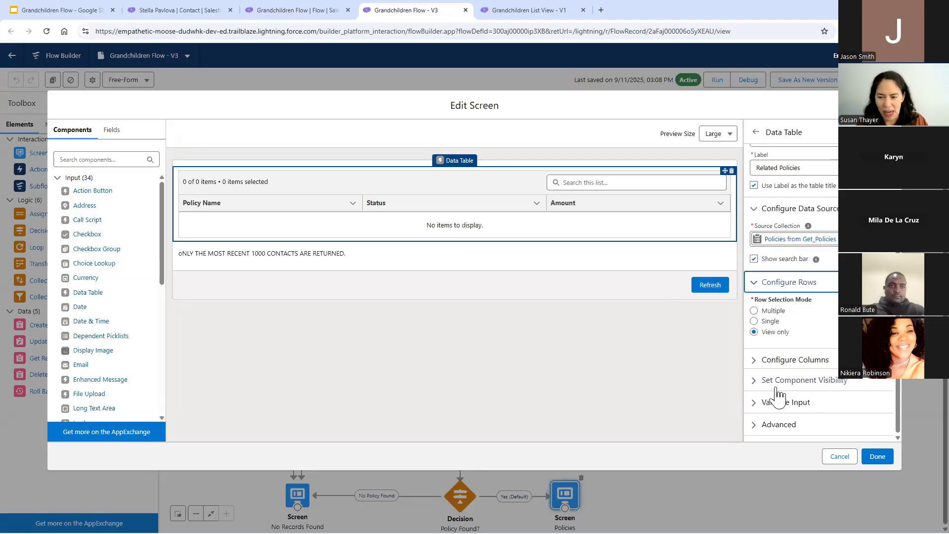
{"action": "left_click", "coordinate": [756, 366]}
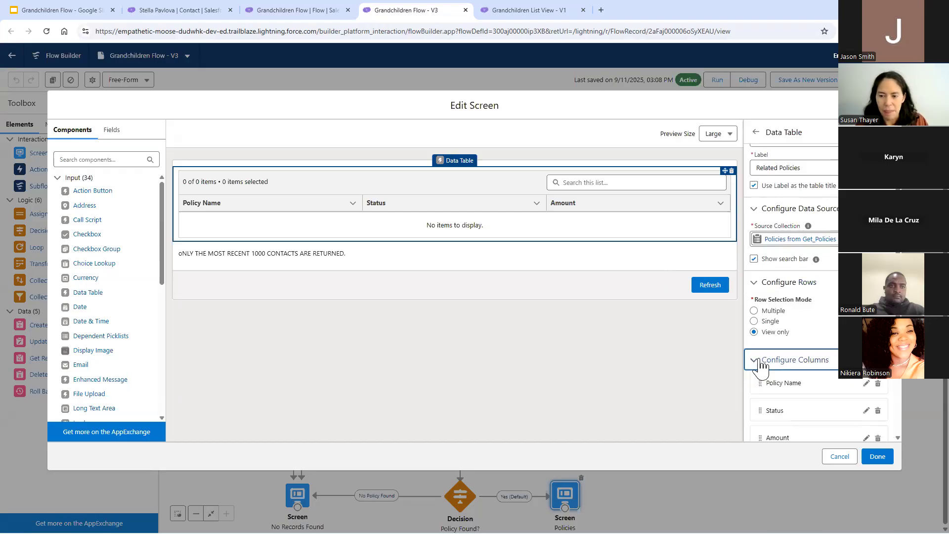
{"action": "scroll", "coordinate": [757, 360], "scroll_direction": "down", "scroll_amount": 1}
{"action": "scroll", "coordinate": [773, 251], "scroll_direction": "down", "scroll_amount": 1}
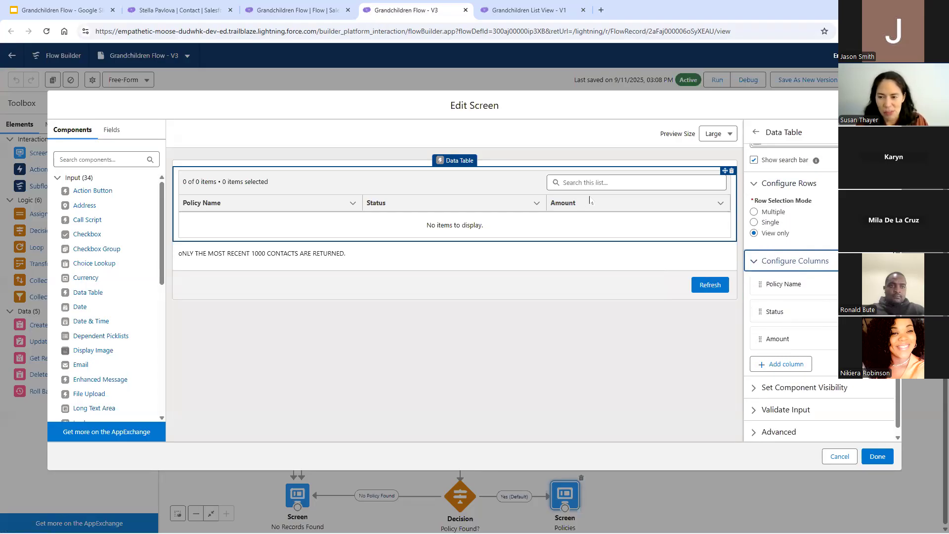
- Add a column to the Policies screen's data table with Type__c as its source field
{"action": "left_click", "coordinate": [779, 366]}
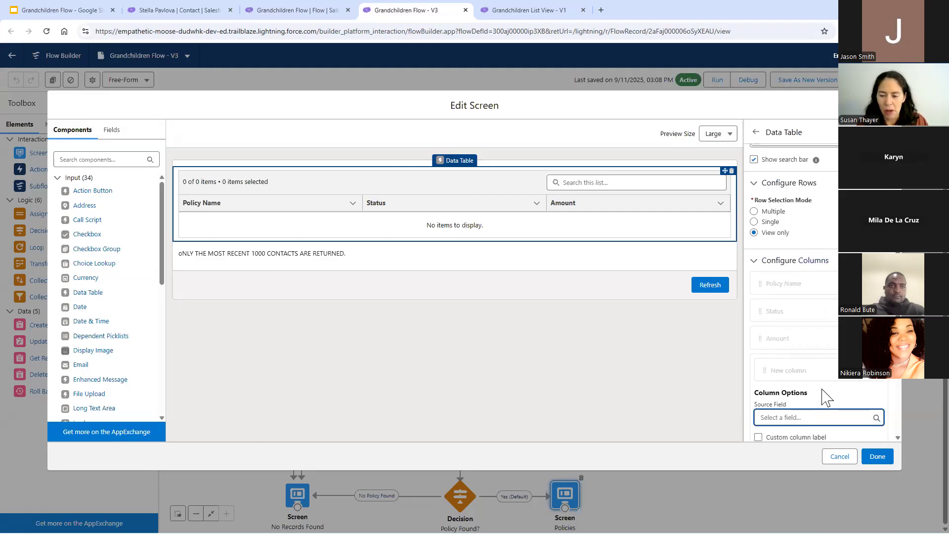
{"action": "scroll", "coordinate": [823, 394], "scroll_direction": "down", "scroll_amount": 2}
{"action": "left_click", "coordinate": [797, 320]}
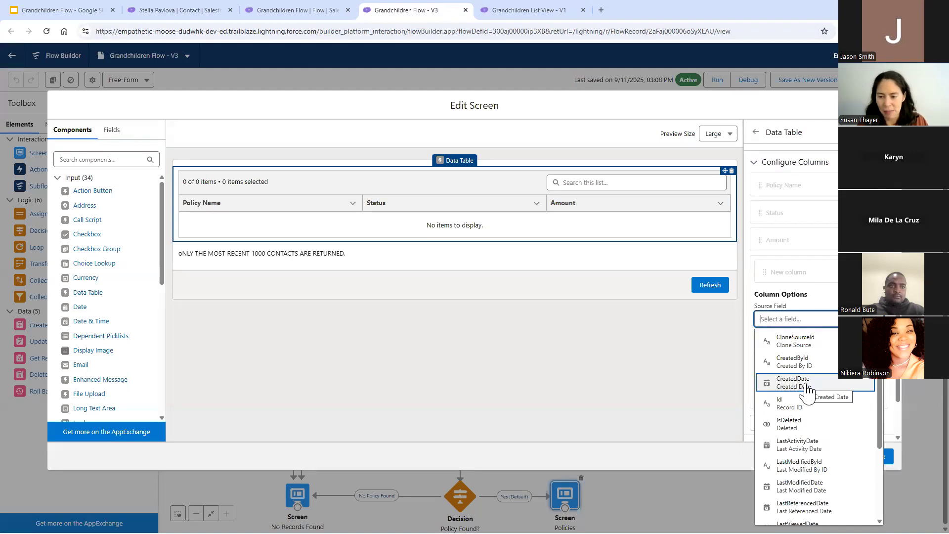
{"action": "scroll", "coordinate": [819, 416], "scroll_direction": "down", "scroll_amount": 2}
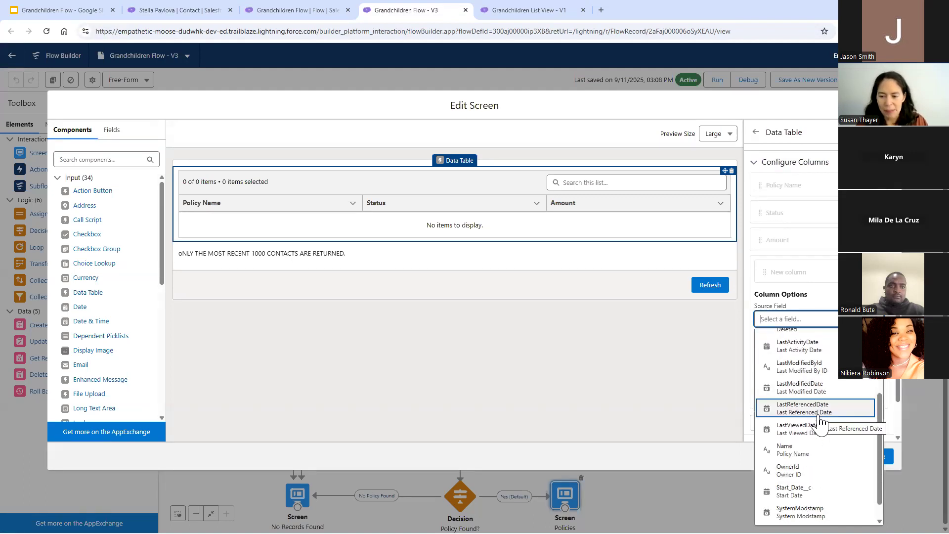
{"action": "scroll", "coordinate": [821, 421], "scroll_direction": "down", "scroll_amount": 1}
{"action": "key", "text": "Down"}
{"action": "key", "text": "Down"}
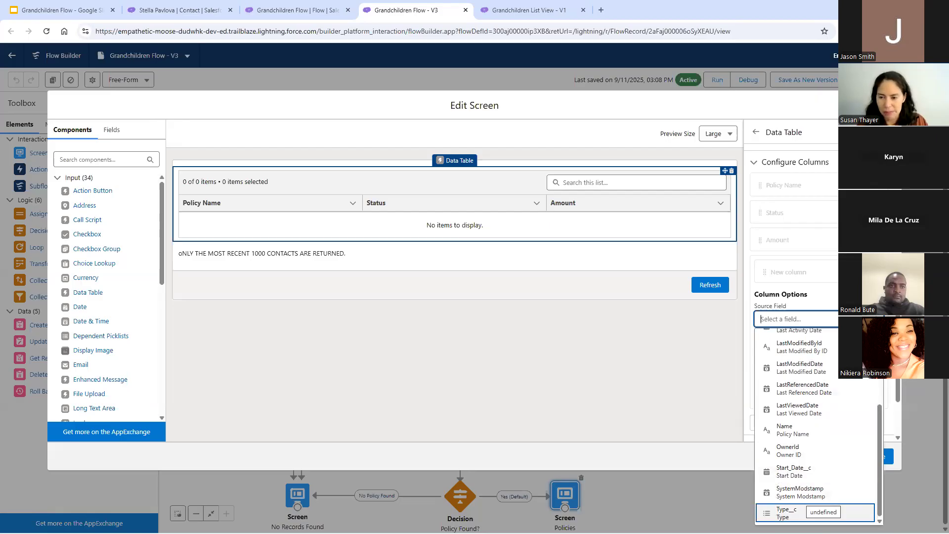
{"action": "key", "text": "Return"}
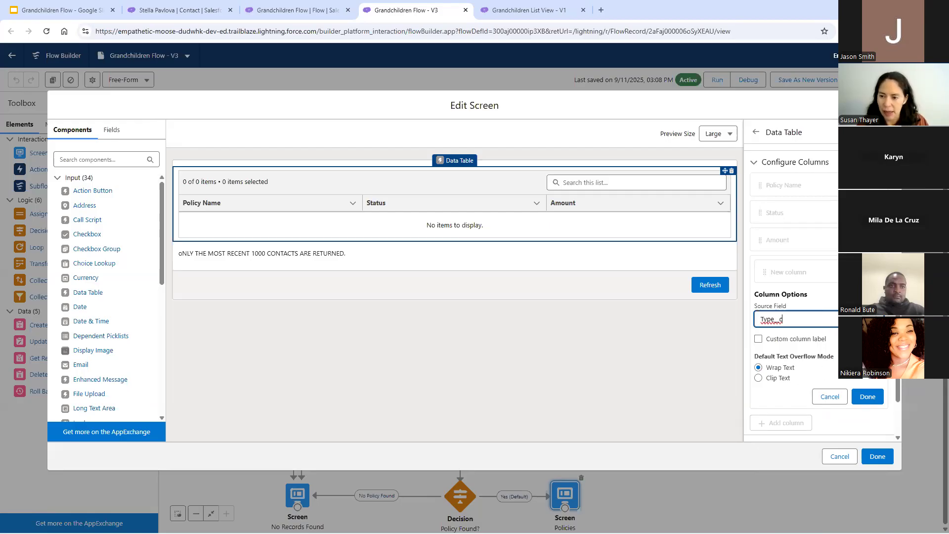
- Give the Type__c column the custom label "Policy Type", then finish the column and the Policies screen
{"action": "left_click", "coordinate": [760, 340]}
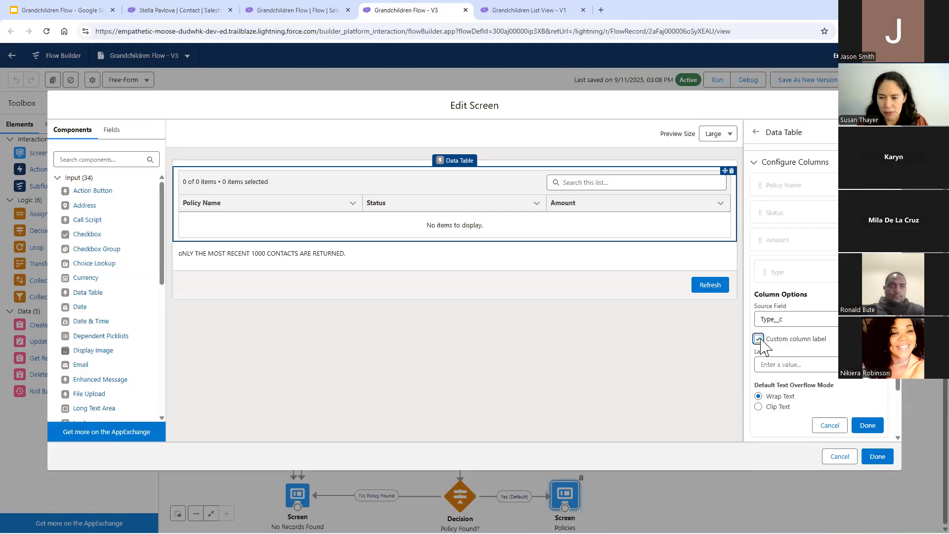
{"action": "left_click", "coordinate": [780, 367]}
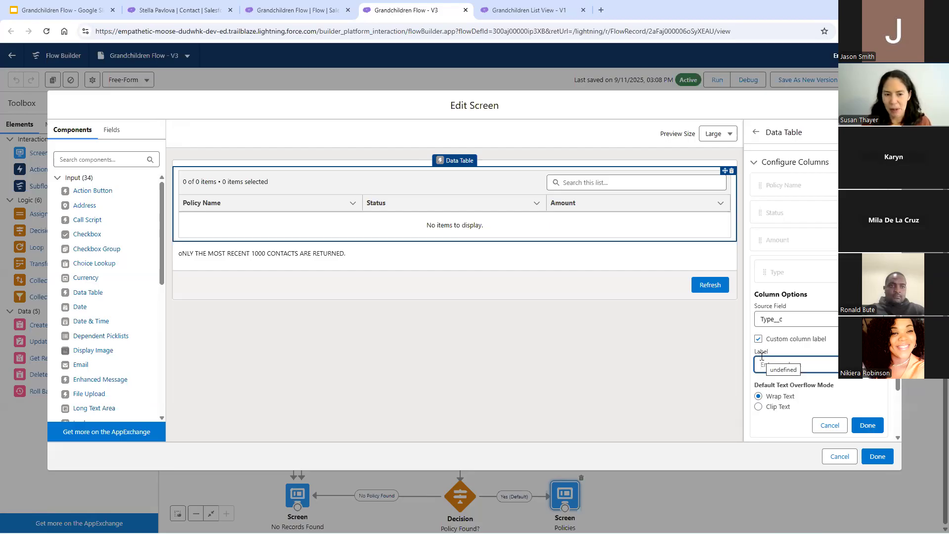
{"action": "type", "text": "T"}
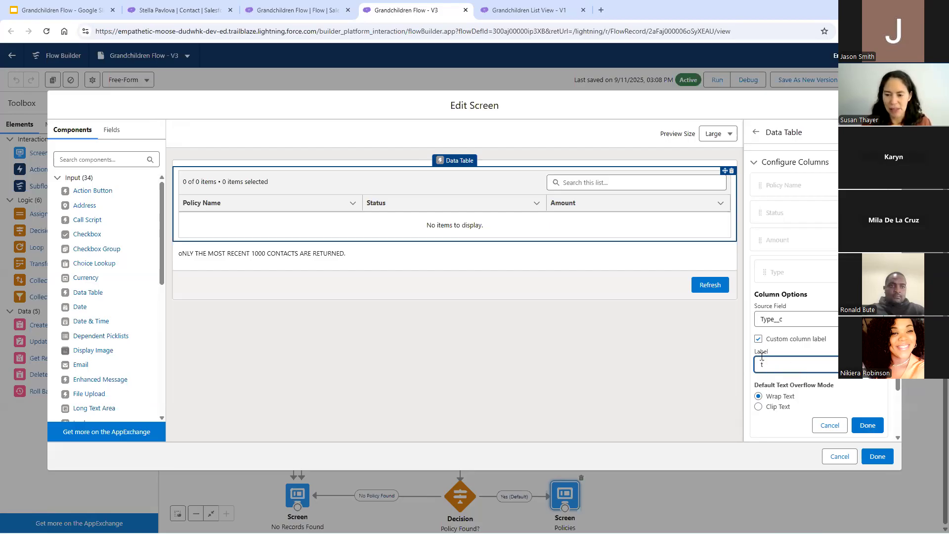
{"action": "key", "text": "BackSpace"}
{"action": "type", "text": "tYPE"}
{"action": "key", "text": "BackSpace"}
{"action": "key", "text": "BackSpace"}
{"action": "key", "text": "BackSpace"}
{"action": "key", "text": "BackSpace"}
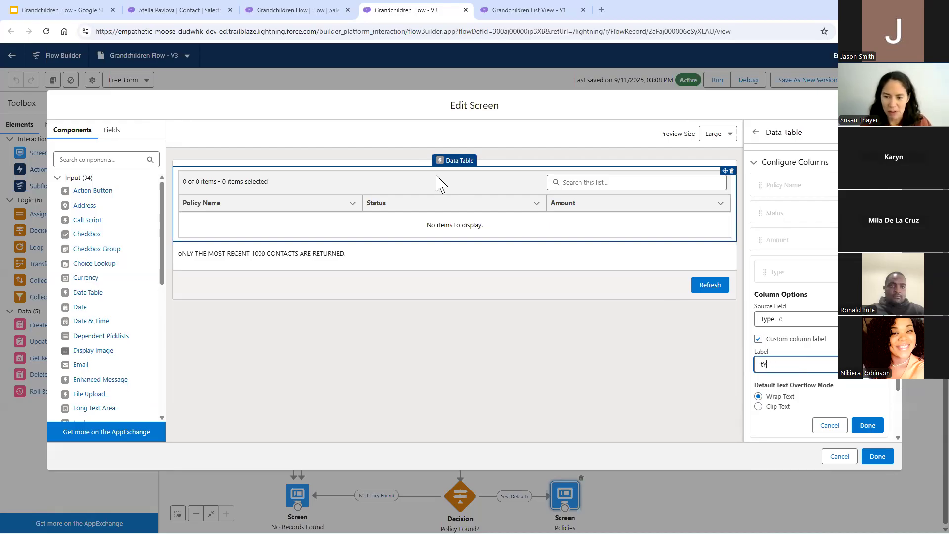
{"action": "type", "text": "T"}
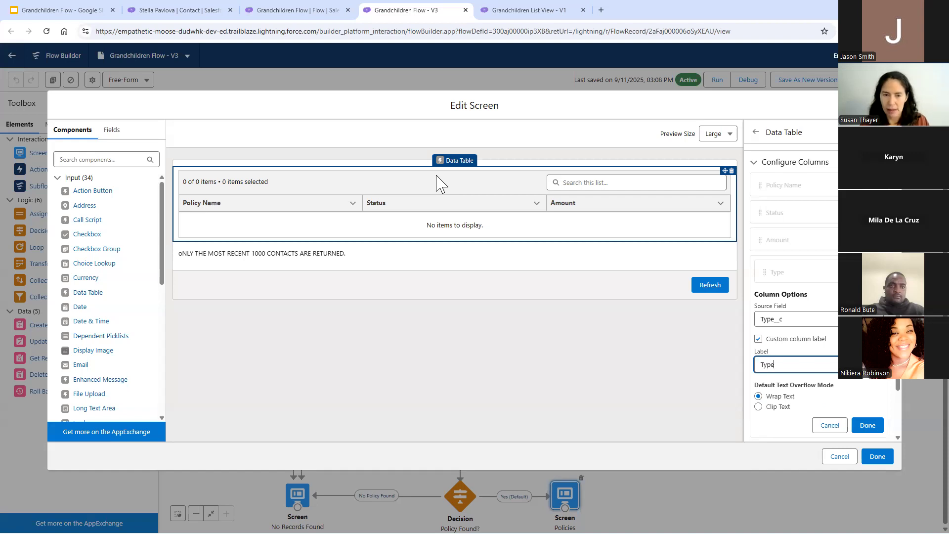
{"action": "type", "text": "ype"}
{"action": "key", "text": "Home"}
{"action": "type", "text": "Policy"}
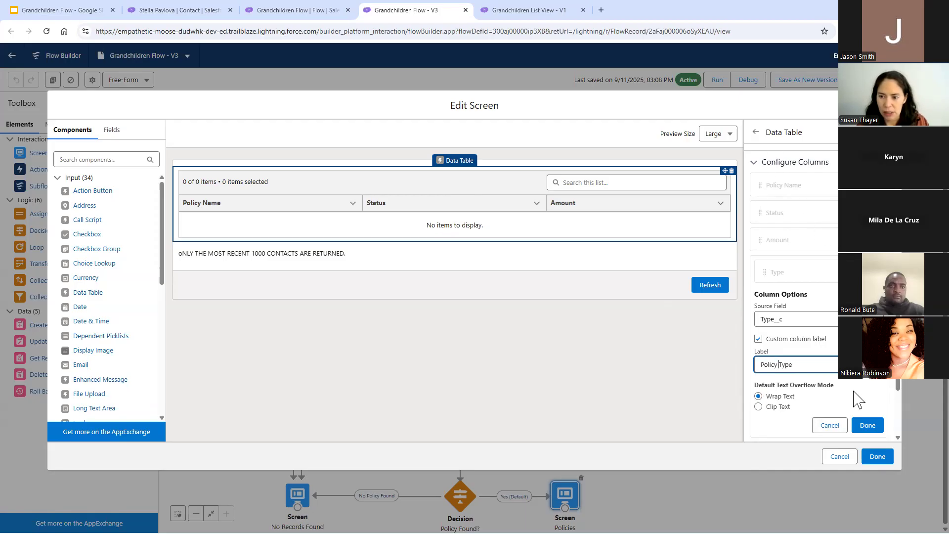
{"action": "scroll", "coordinate": [859, 390], "scroll_direction": "down", "scroll_amount": 2}
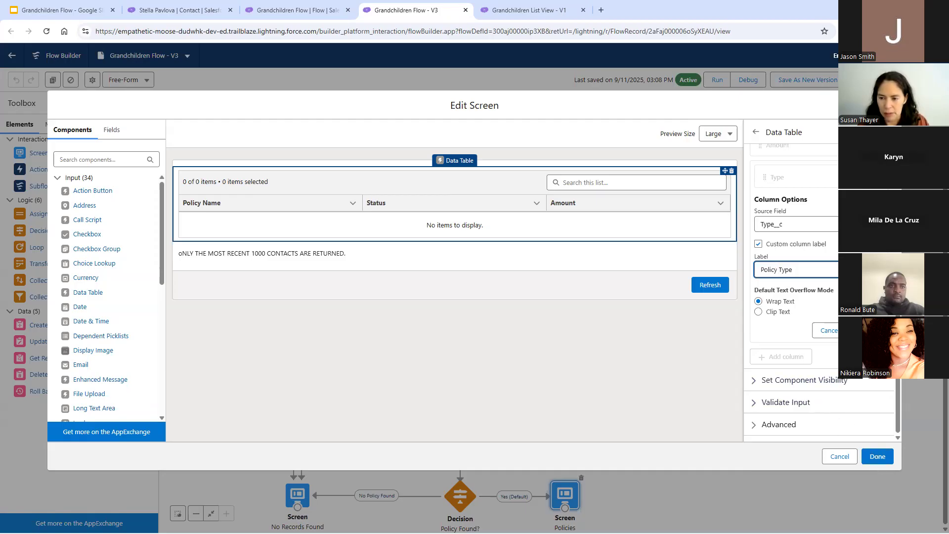
{"action": "left_click", "coordinate": [868, 331]}
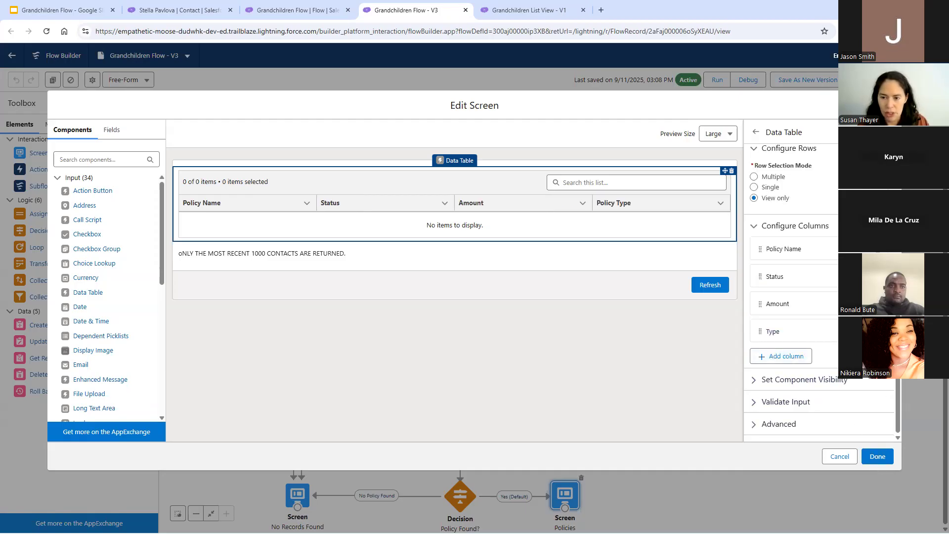
{"action": "left_click", "coordinate": [880, 459]}
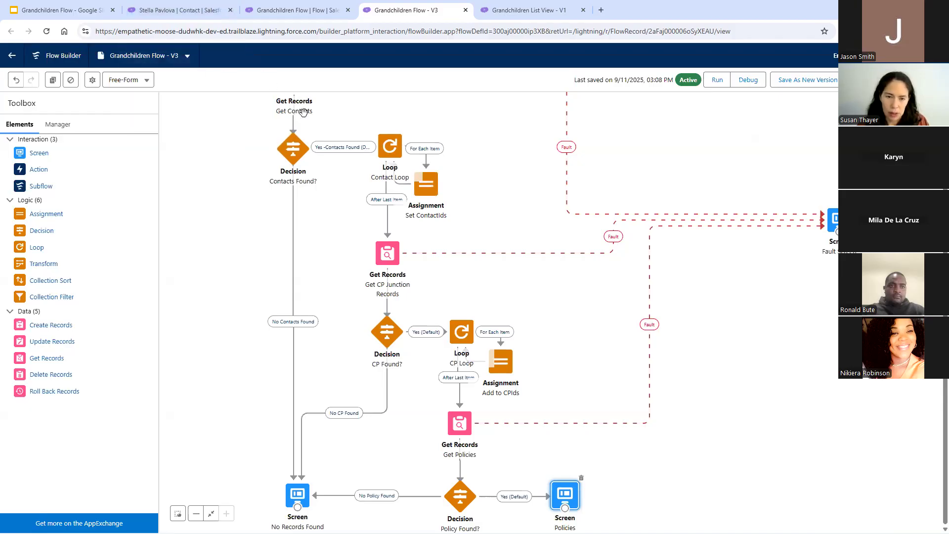
- Review the Contact Loop's label, description, collection variable and direction, and close it without changes
{"action": "left_click", "coordinate": [391, 158]}
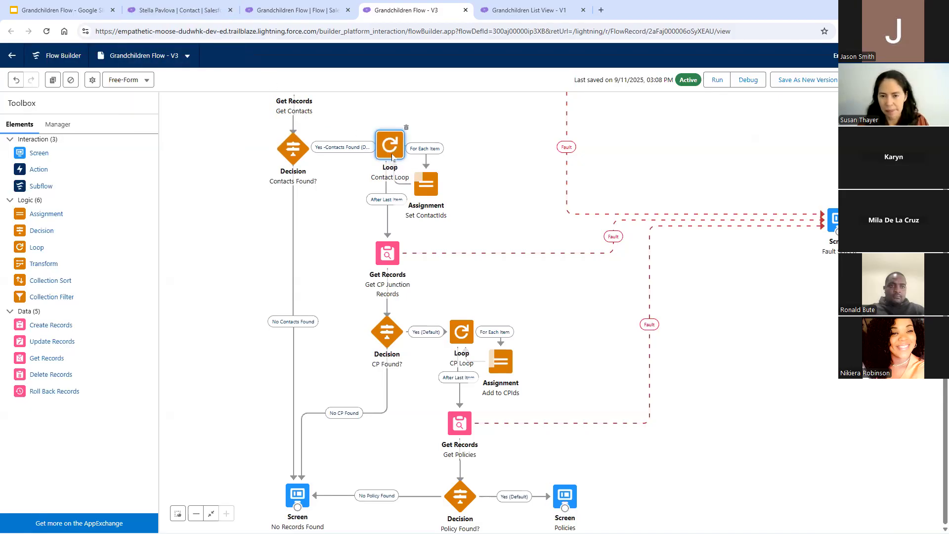
{"action": "double_click", "coordinate": [390, 150]}
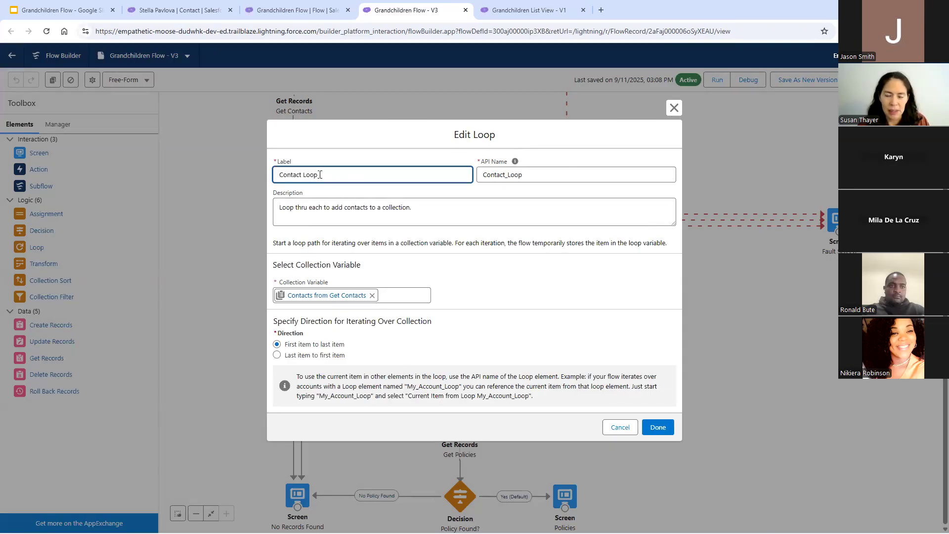
{"action": "left_click_drag", "start_coordinate": [319, 176], "coordinate": [276, 184]}
{"action": "left_click_drag", "start_coordinate": [426, 208], "coordinate": [278, 208]}
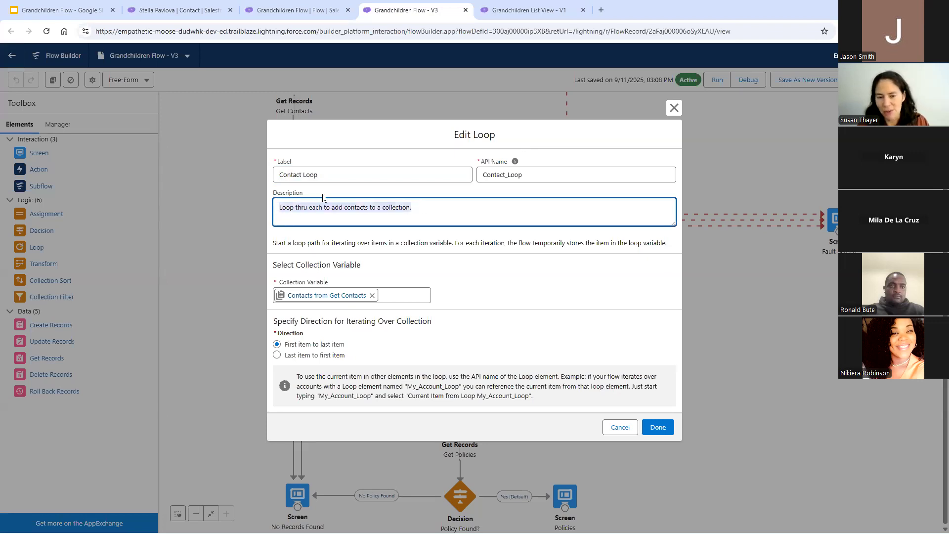
{"action": "key", "text": "Right"}
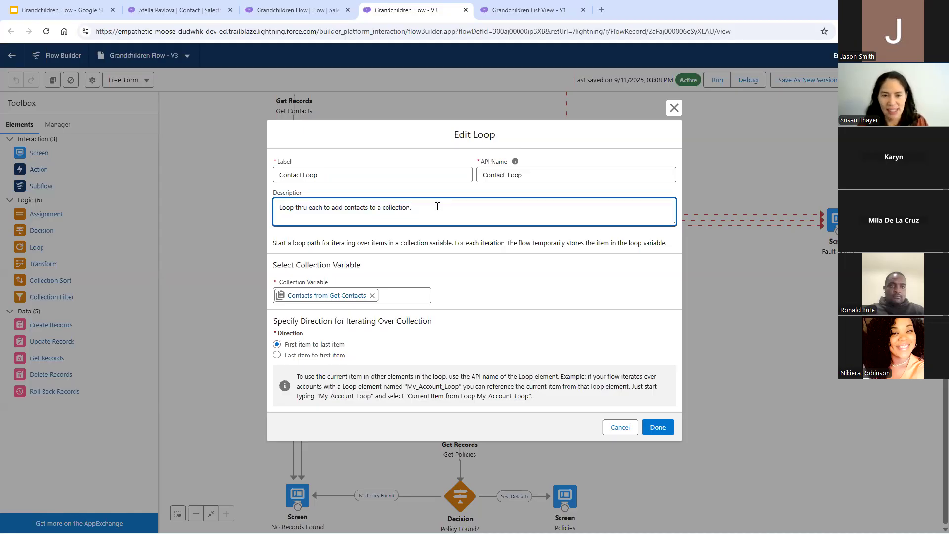
{"action": "left_click_drag", "start_coordinate": [438, 209], "coordinate": [276, 209]}
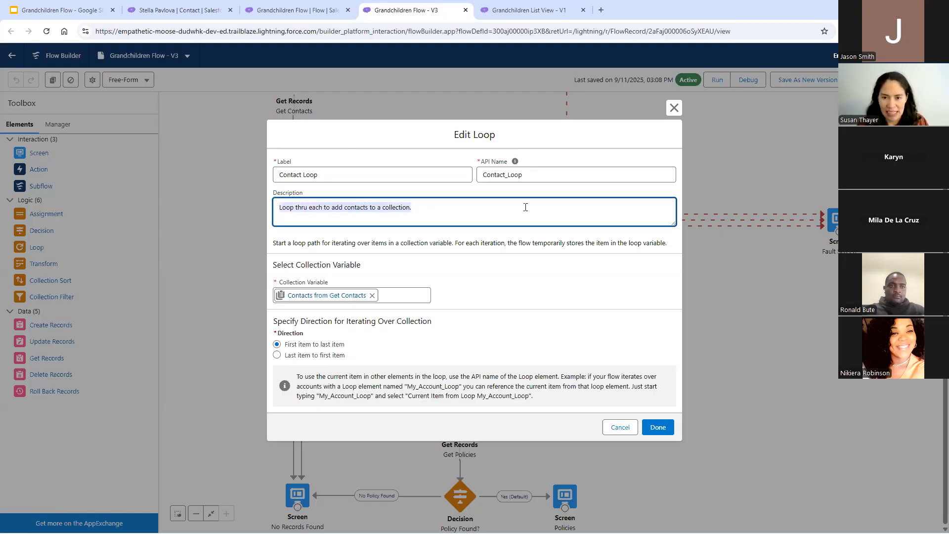
{"action": "left_click", "coordinate": [410, 142]}
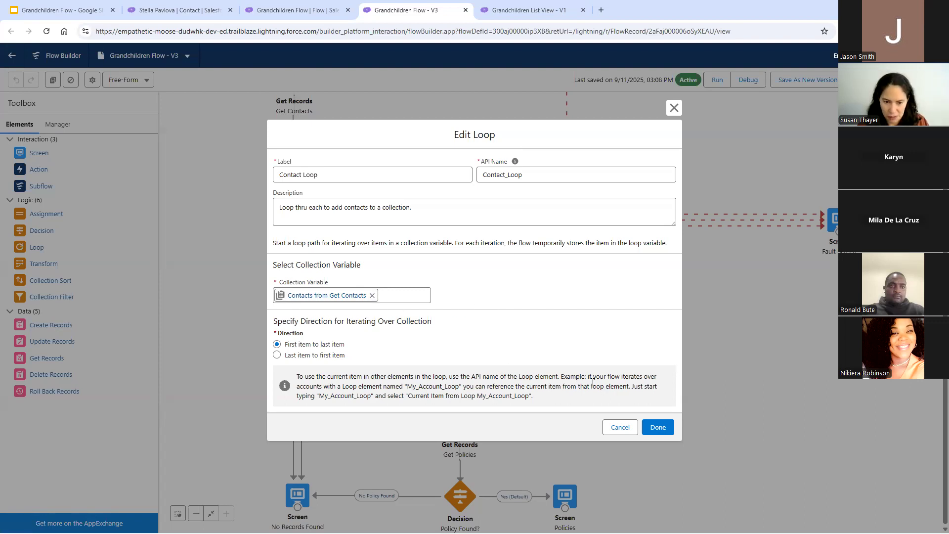
{"action": "left_click", "coordinate": [653, 428]}
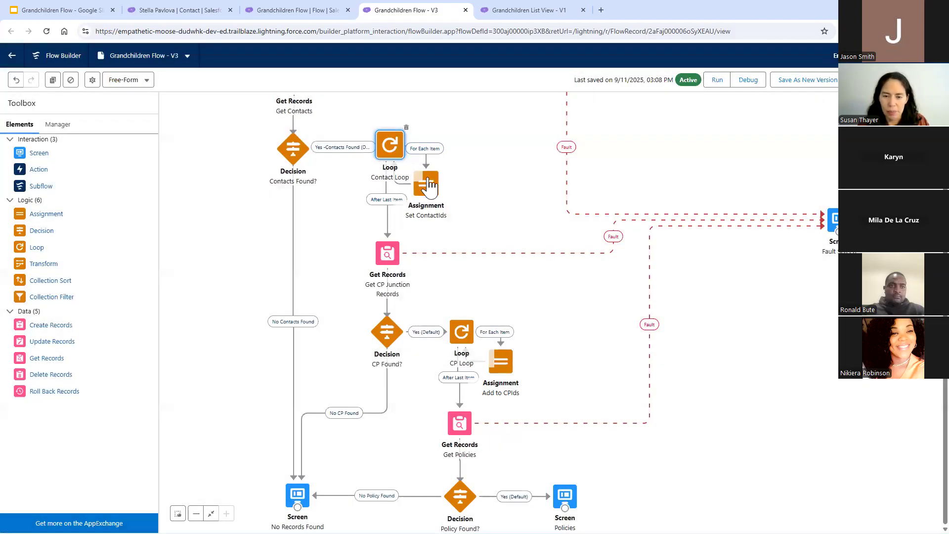
- Examine the Set ContactIds assignment and the variables offered for an additional assignment row, and discard the added row
{"action": "double_click", "coordinate": [428, 185]}
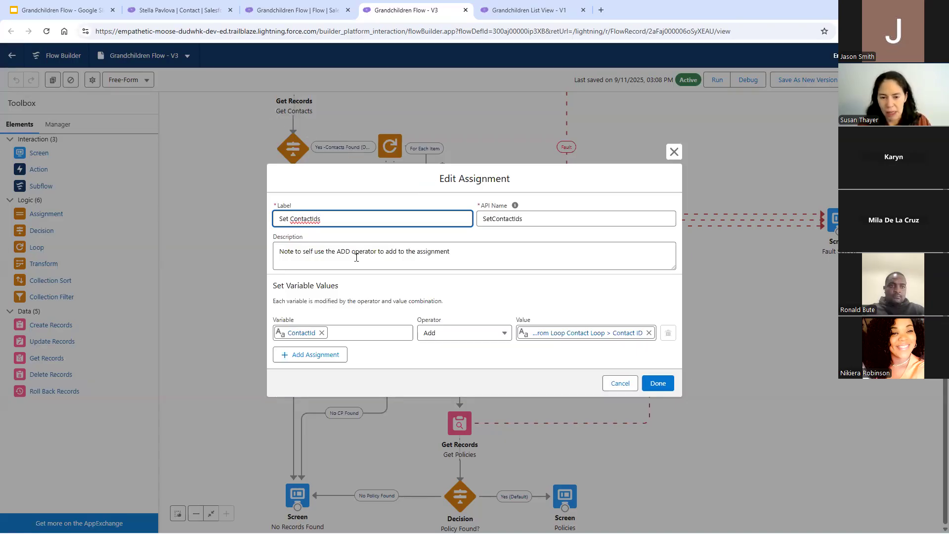
{"action": "left_click", "coordinate": [313, 356]}
{"action": "left_click", "coordinate": [404, 352]}
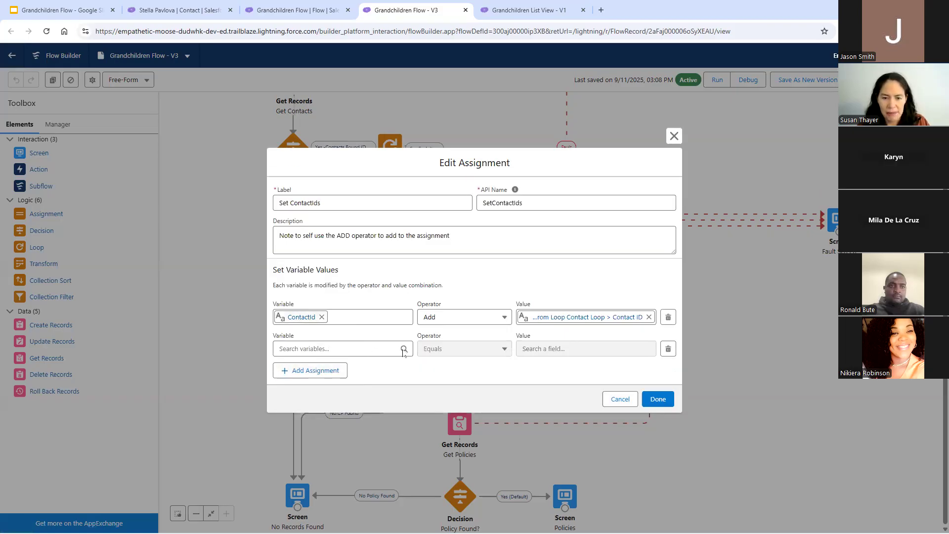
{"action": "left_click", "coordinate": [331, 354]}
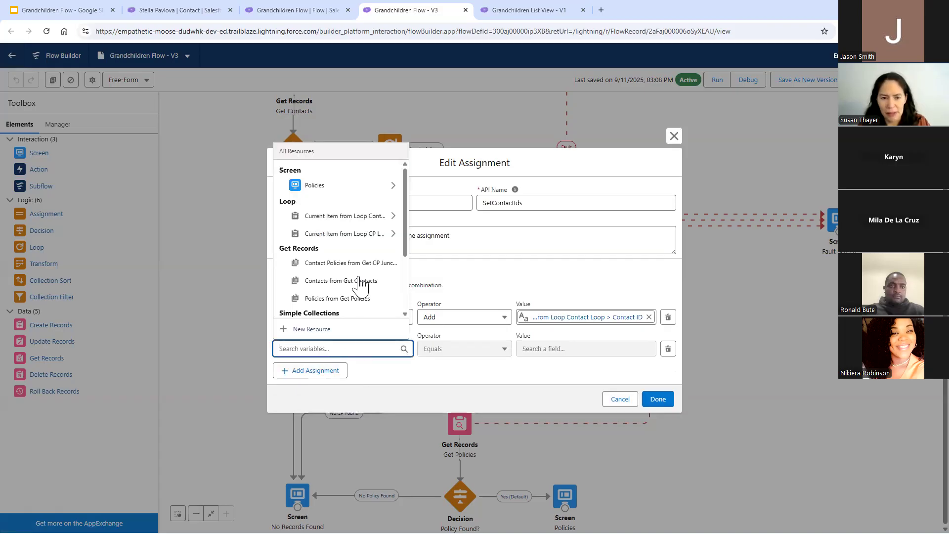
{"action": "scroll", "coordinate": [380, 275], "scroll_direction": "down", "scroll_amount": 2}
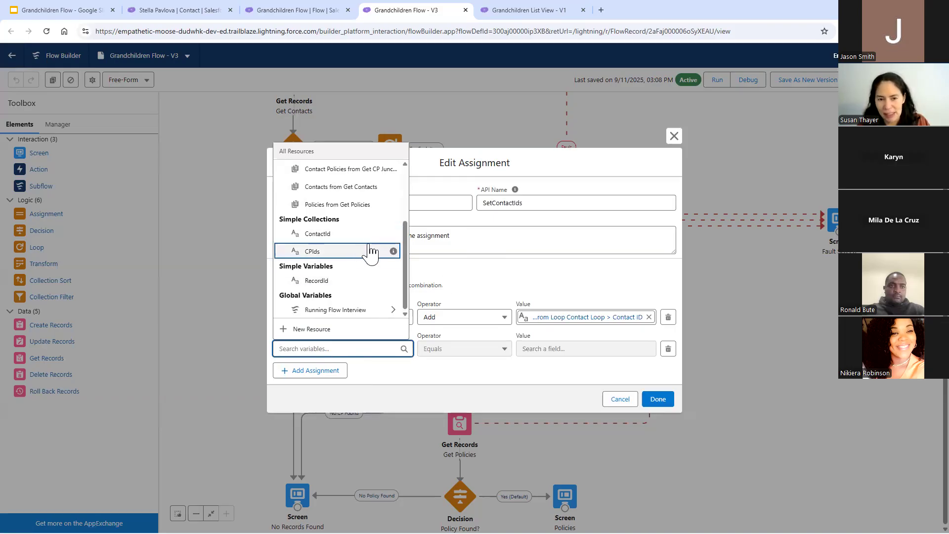
{"action": "scroll", "coordinate": [376, 252], "scroll_direction": "up", "scroll_amount": 2}
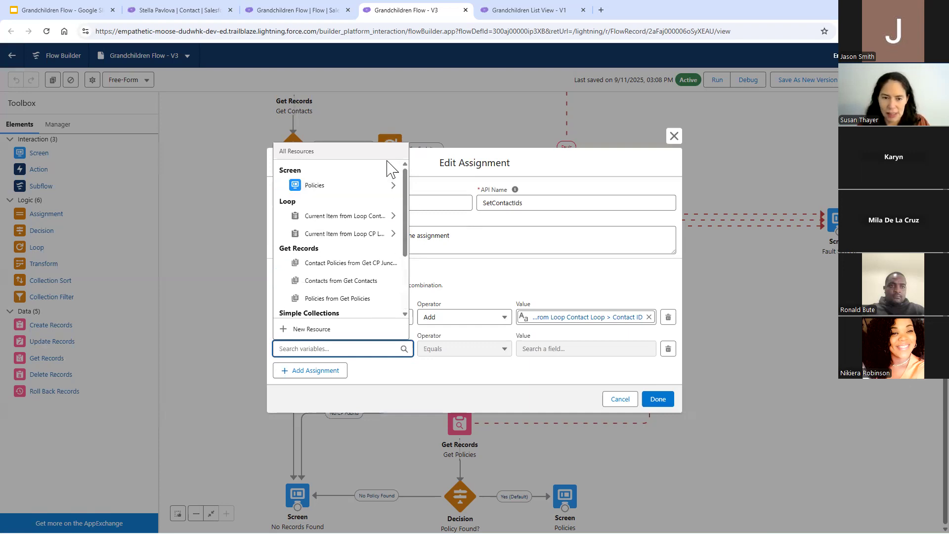
{"action": "left_click", "coordinate": [477, 271]}
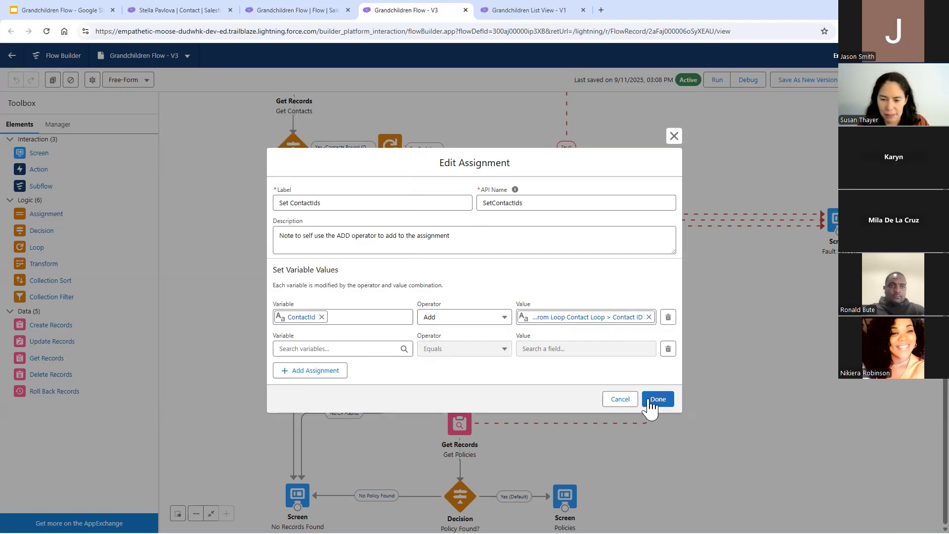
{"action": "left_click", "coordinate": [621, 400]}
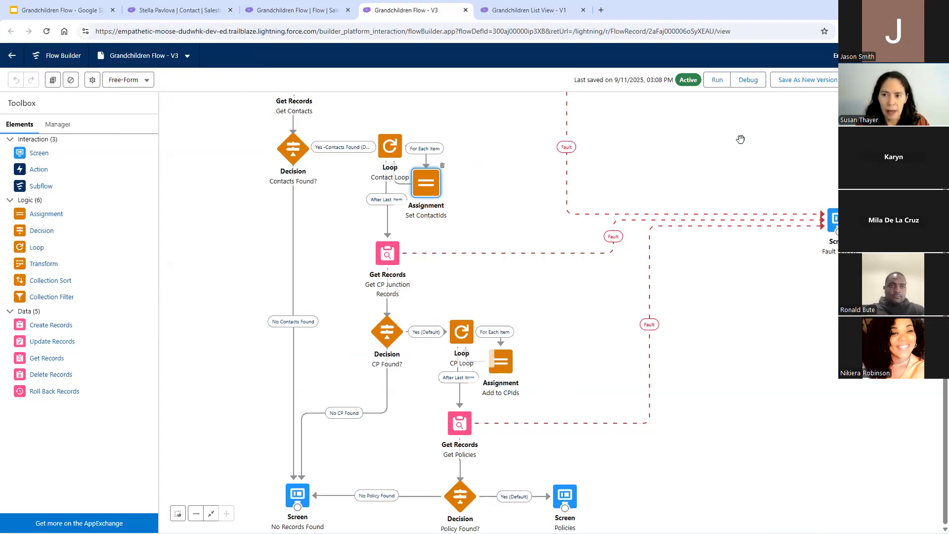
- Switch to the contact record, open its United Oil & Gas Corp. account, and edit that account's page in Lightning App Builder
{"action": "left_click", "coordinate": [161, 7]}
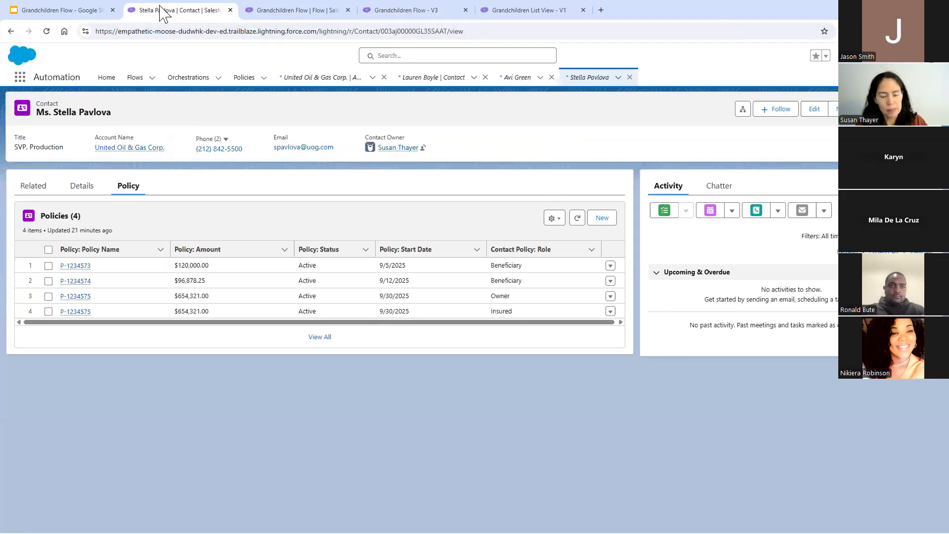
{"action": "left_click", "coordinate": [133, 149]}
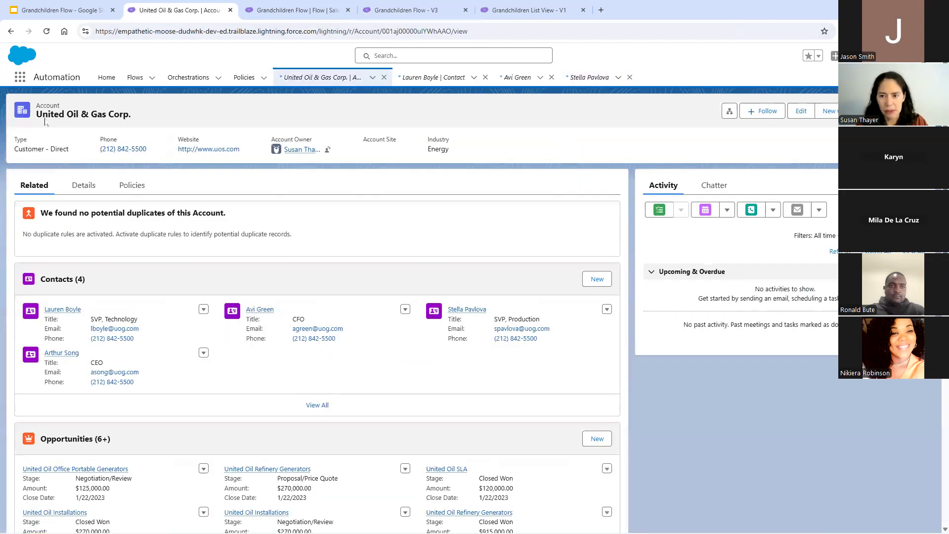
{"action": "left_click", "coordinate": [888, 55]}
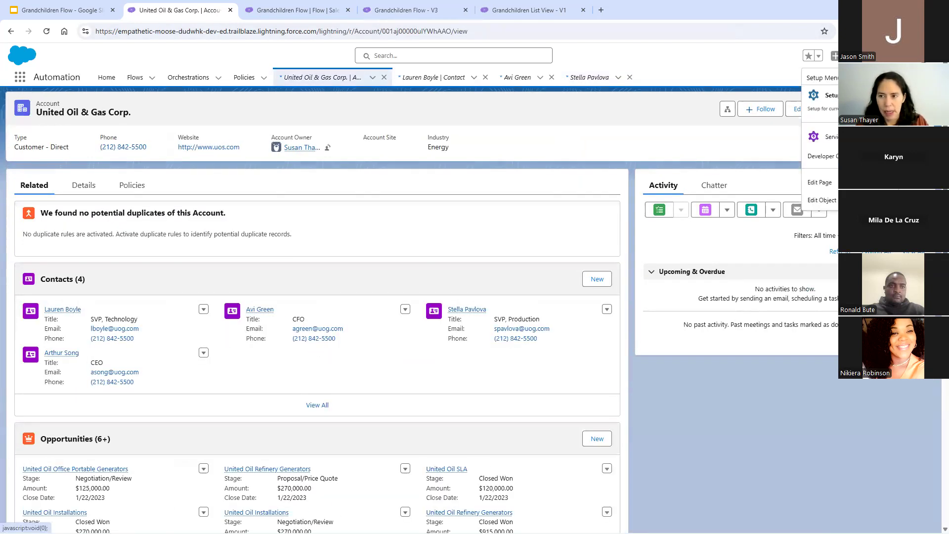
{"action": "left_click", "coordinate": [821, 182]}
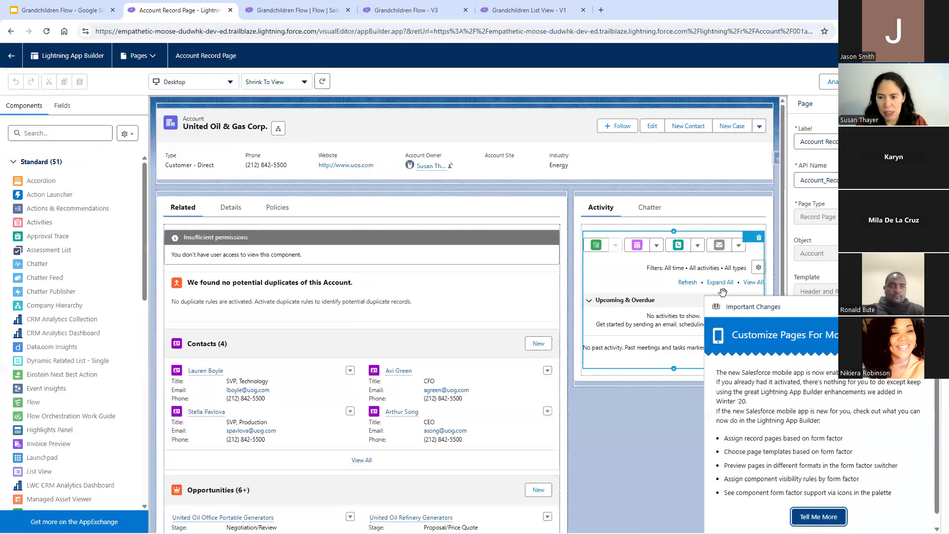
{"action": "left_click", "coordinate": [902, 307]}
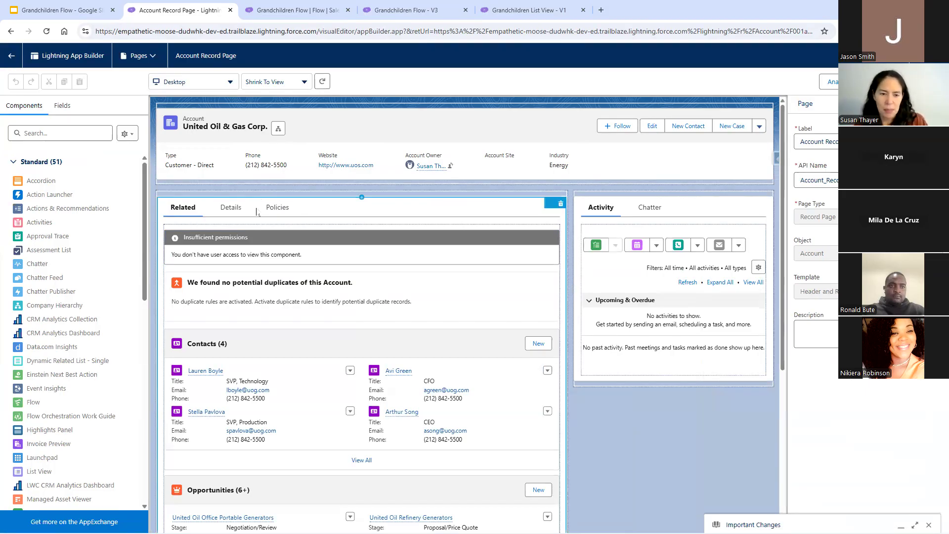
- Examine the flow component on the account page's Policies tab and its properties
{"action": "left_click", "coordinate": [276, 209]}
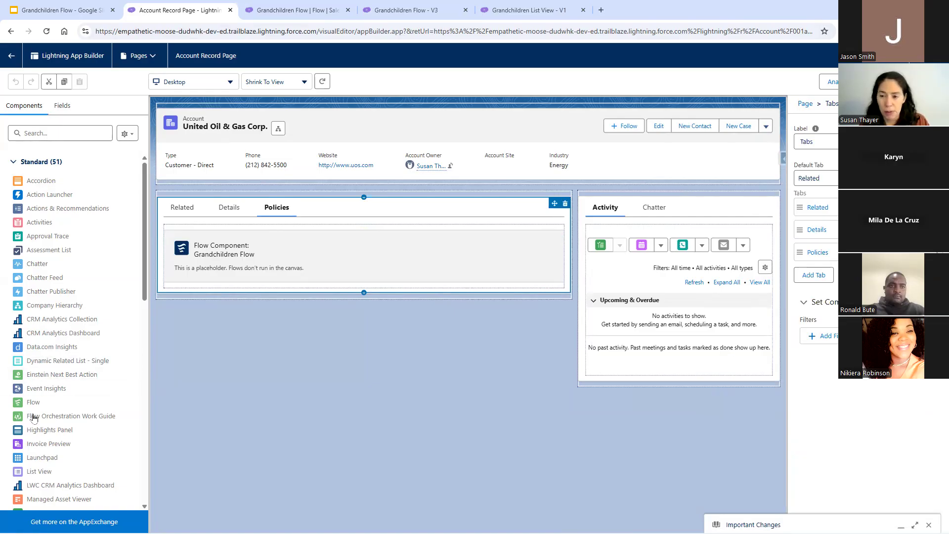
{"action": "left_click", "coordinate": [456, 266]}
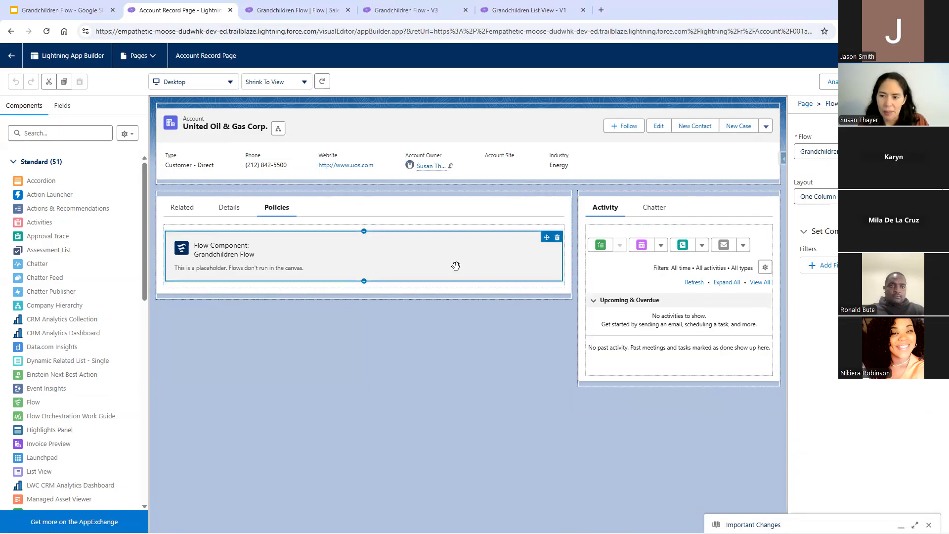
{"action": "left_click", "coordinate": [347, 218]}
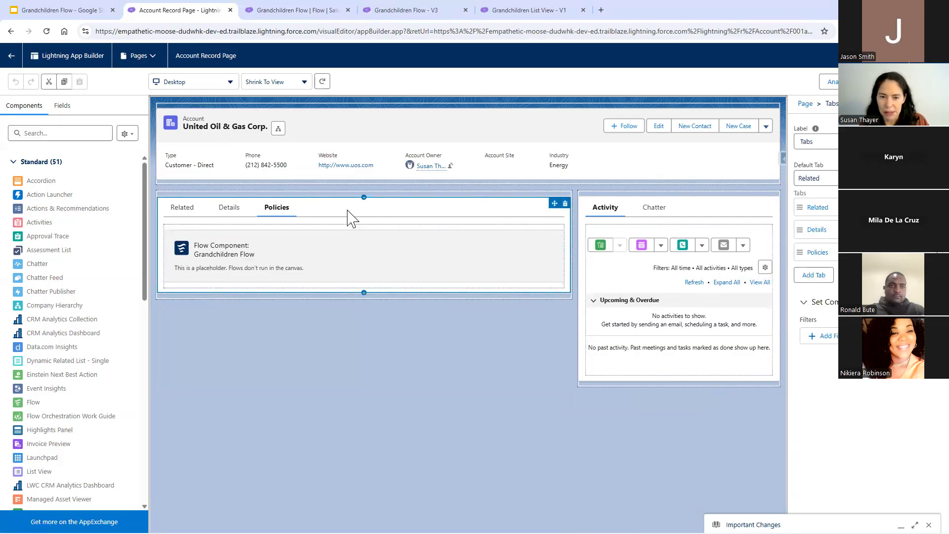
- Add a tab beside Policies on the account page and give it the custom label "demo"
{"action": "left_click", "coordinate": [811, 272]}
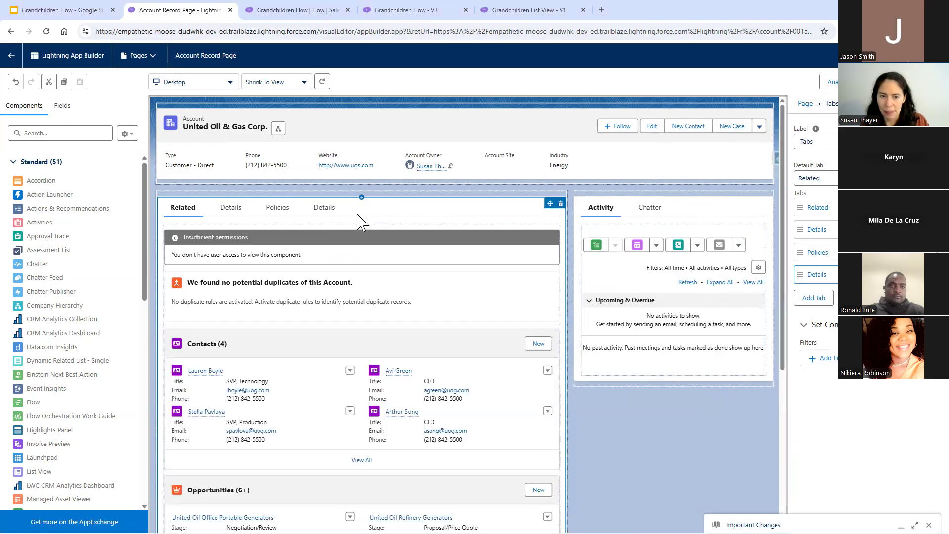
{"action": "left_click", "coordinate": [324, 208]}
{"action": "left_click", "coordinate": [817, 275]}
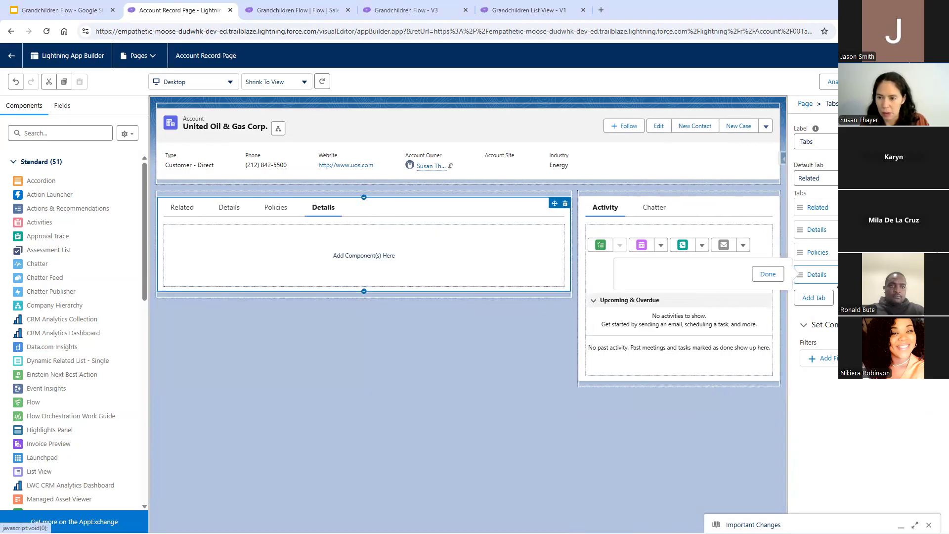
{"action": "left_click", "coordinate": [652, 289]}
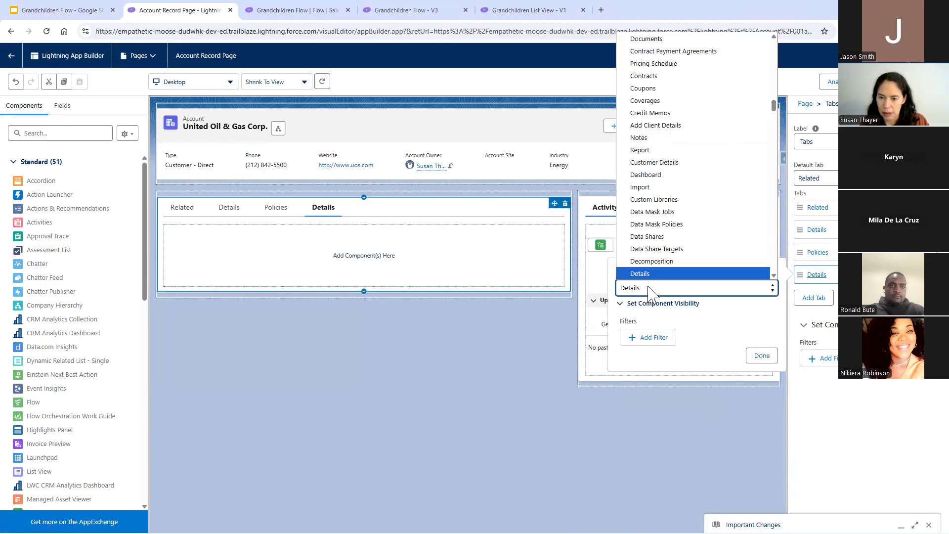
{"action": "scroll", "coordinate": [653, 118], "scroll_direction": "up", "scroll_amount": 10}
{"action": "scroll", "coordinate": [665, 101], "scroll_direction": "up", "scroll_amount": 5}
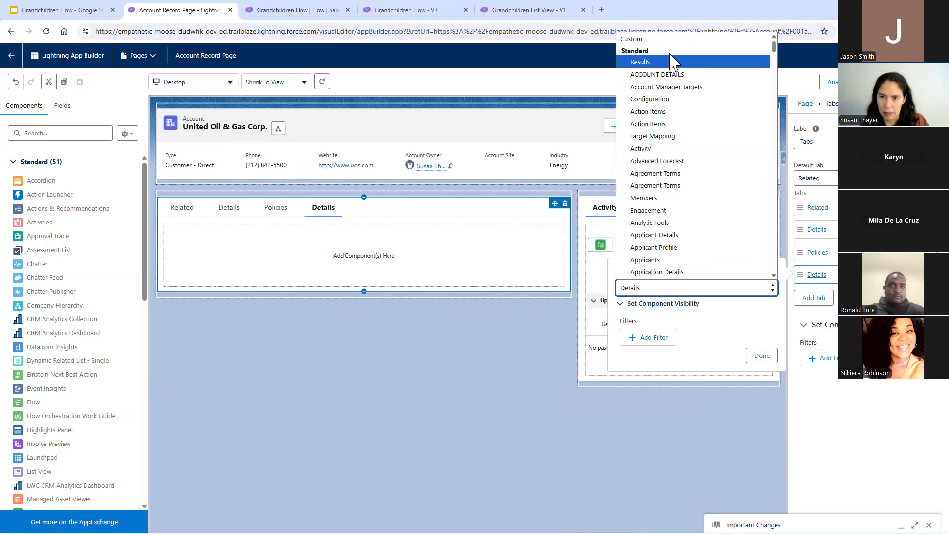
{"action": "key", "text": "Up"}
{"action": "key", "text": "Return"}
{"action": "key", "text": "Tab"}
{"action": "type", "text": "demo"}
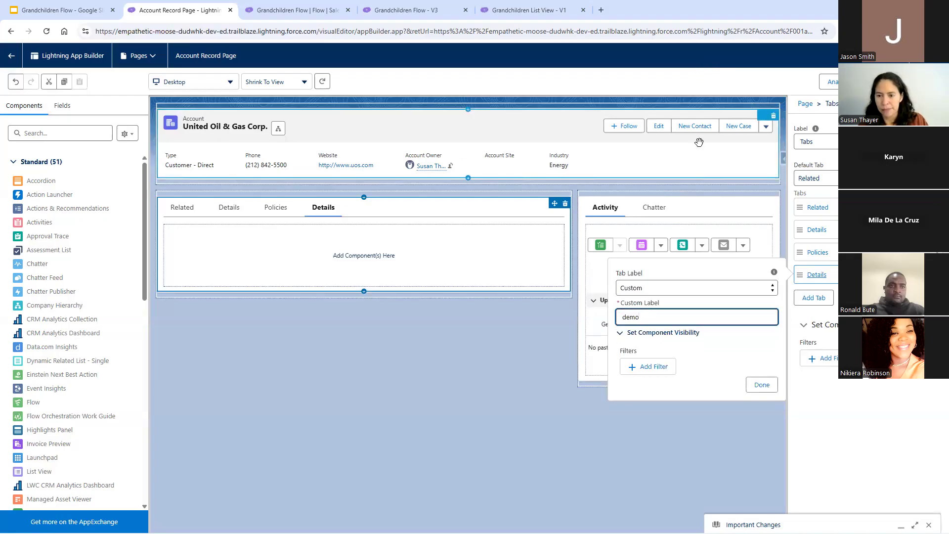
{"action": "left_click", "coordinate": [762, 394]}
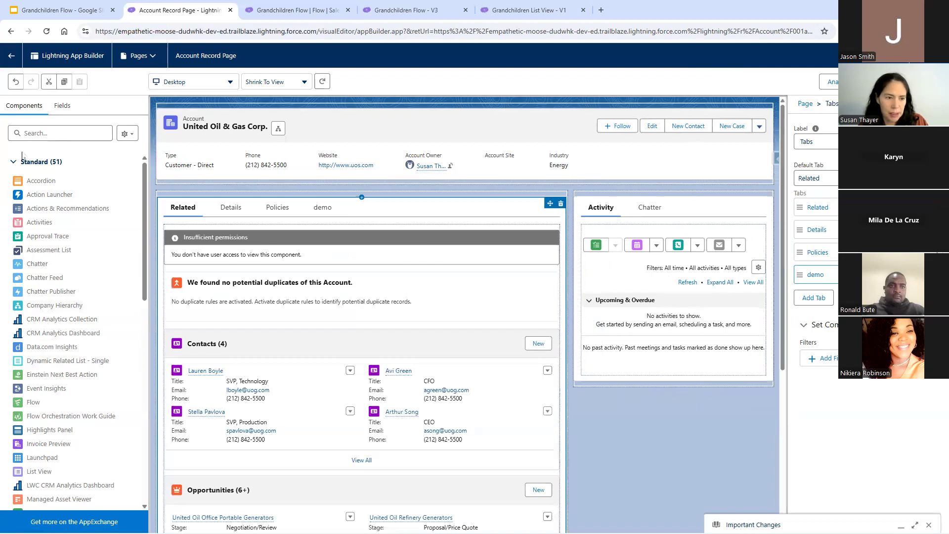
- Find the Flow component, place it in the demo tab, and set its flow to Grandchildren Flow
{"action": "left_click", "coordinate": [26, 129]}
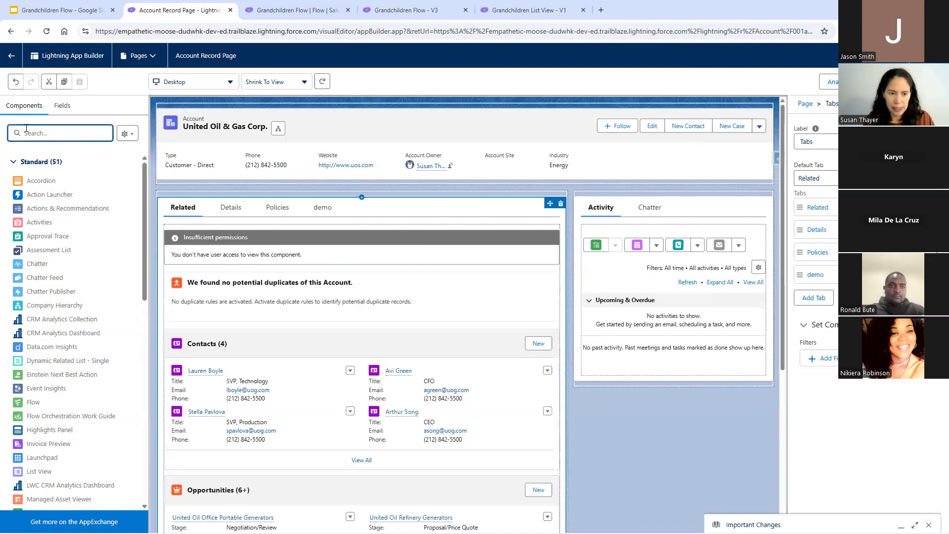
{"action": "type", "text": "flow"}
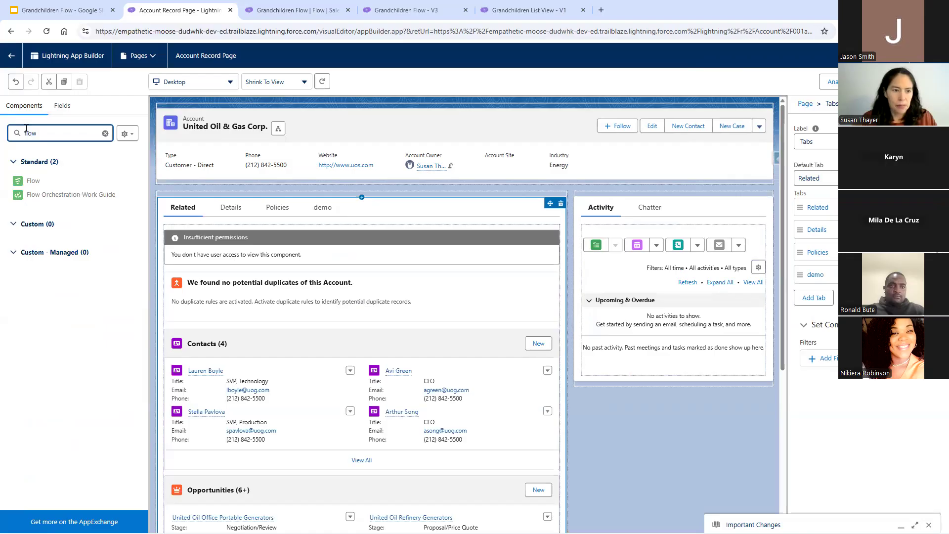
{"action": "left_click_drag", "start_coordinate": [28, 186], "coordinate": [320, 215]}
{"action": "left_click_drag", "start_coordinate": [302, 257], "coordinate": [281, 252]}
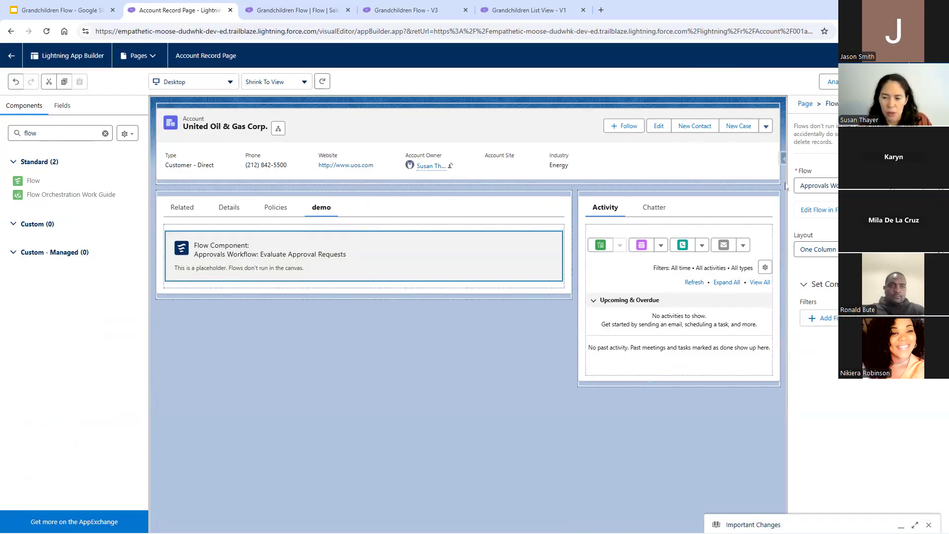
{"action": "left_click", "coordinate": [807, 192]}
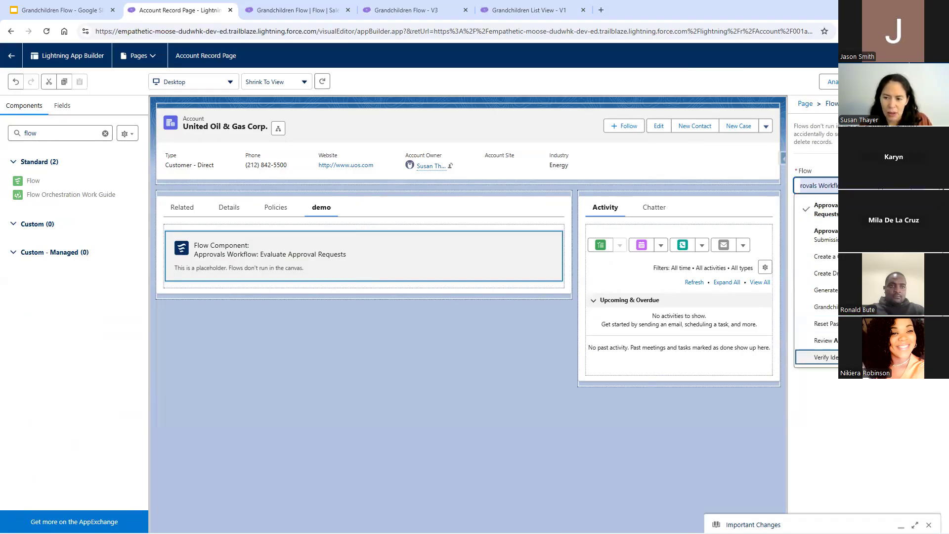
{"action": "left_click", "coordinate": [827, 308]}
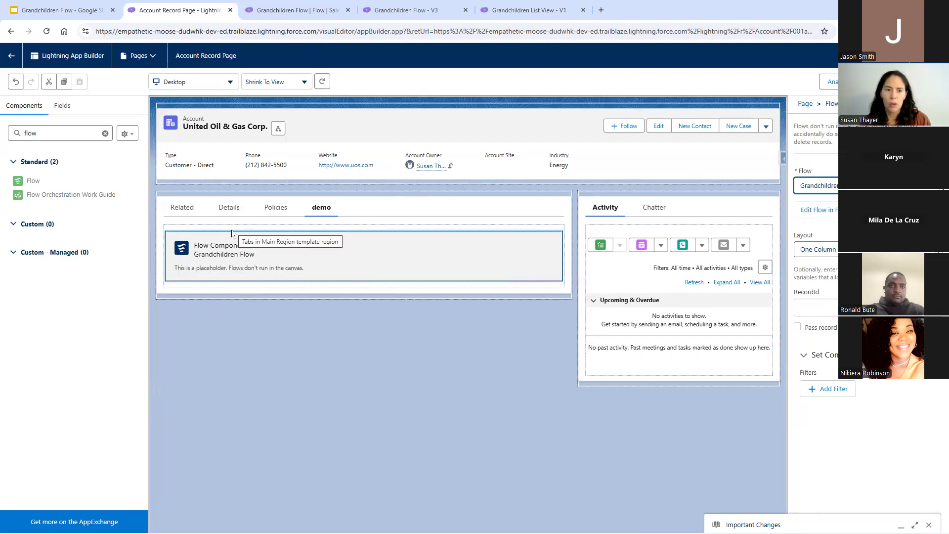
- Check the Policies tab's flow component for its RecordId setting, and make the demo tab's flow component pass the record ID into that variable
{"action": "left_click", "coordinate": [274, 207]}
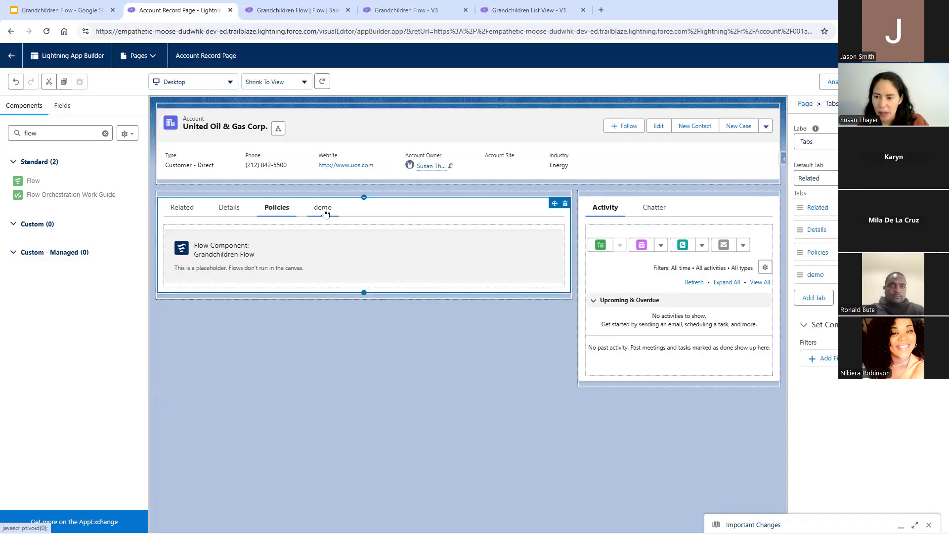
{"action": "left_click", "coordinate": [330, 242]}
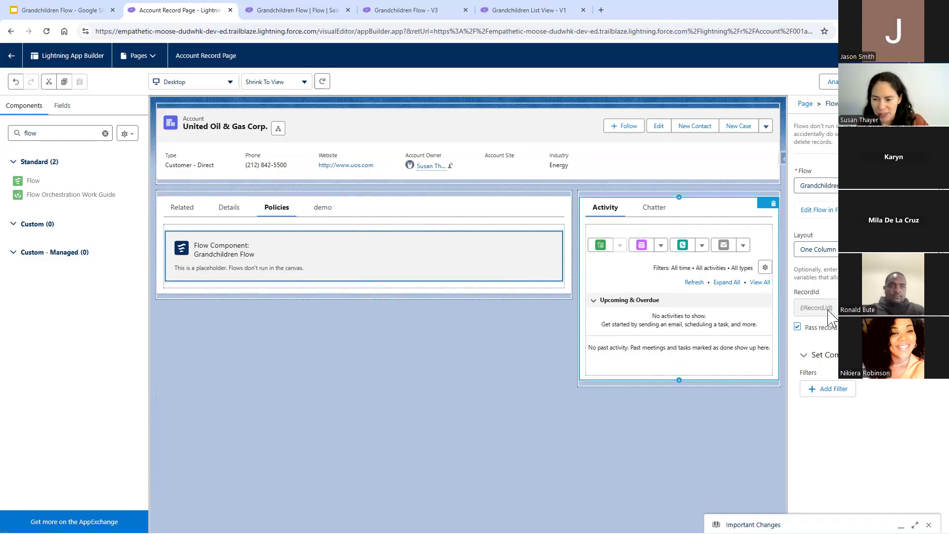
{"action": "left_click", "coordinate": [323, 209]}
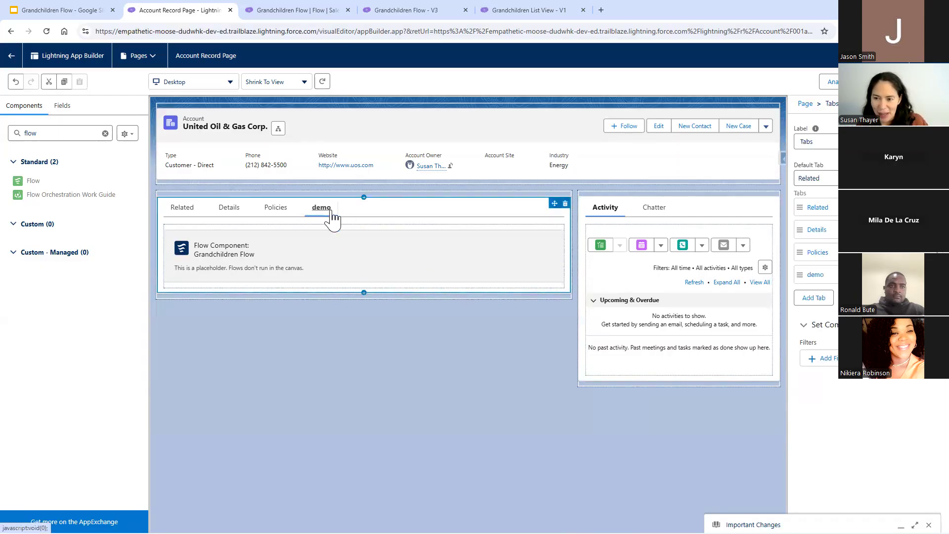
{"action": "left_click", "coordinate": [464, 265]}
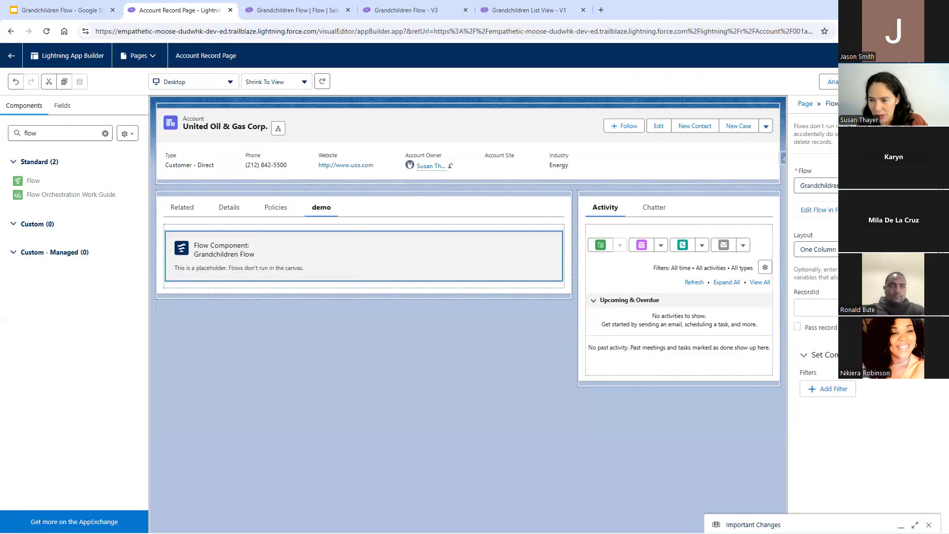
{"action": "left_click", "coordinate": [798, 328]}
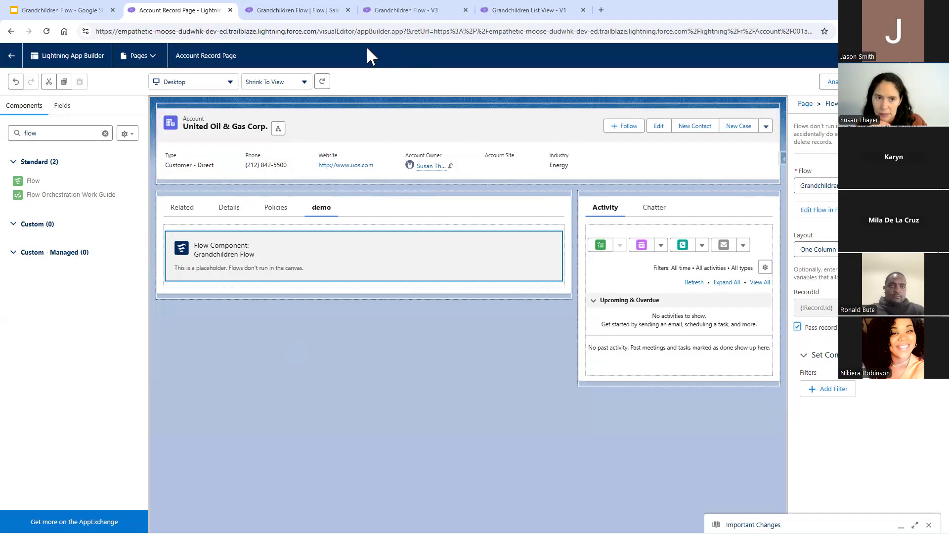
- Switch to the Google Slides deck and review its slides from The Whole Flow through Toolbox Items and the screen slides to Tips
{"action": "left_click", "coordinate": [290, 12]}
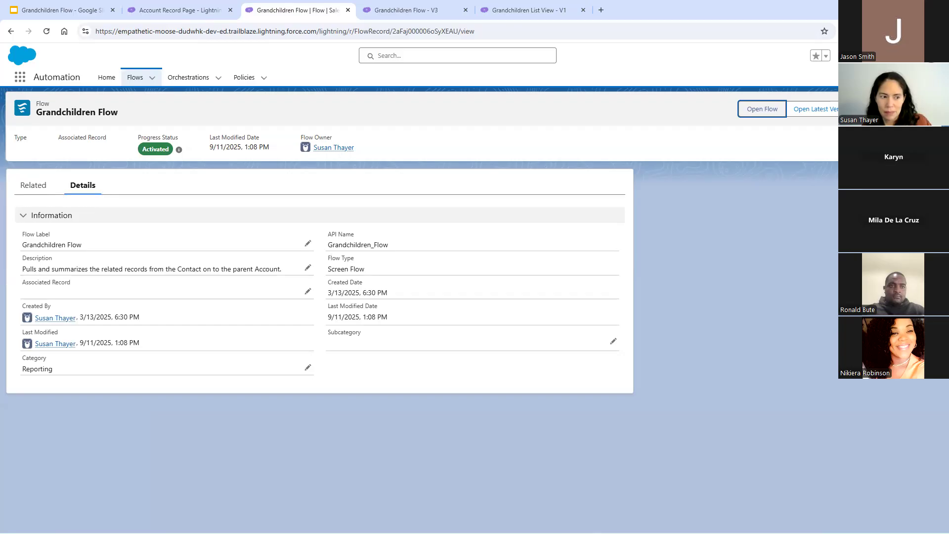
{"action": "left_click", "coordinate": [47, 12]}
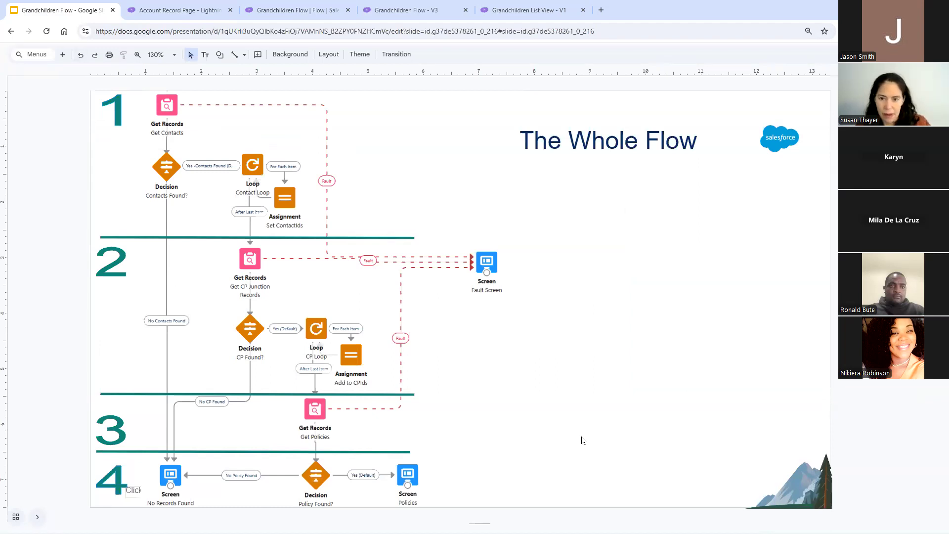
{"action": "key", "text": "Page_Down"}
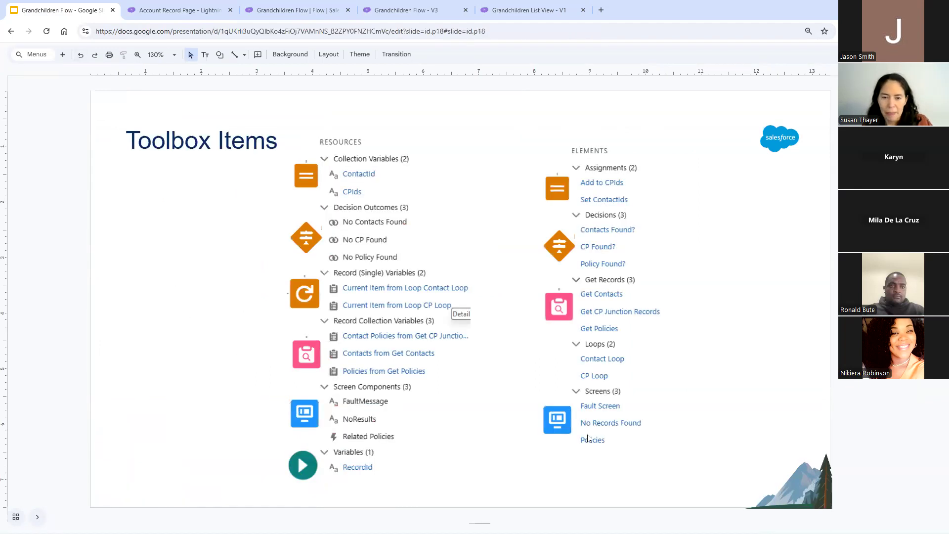
{"action": "key", "text": "Page_Up"}
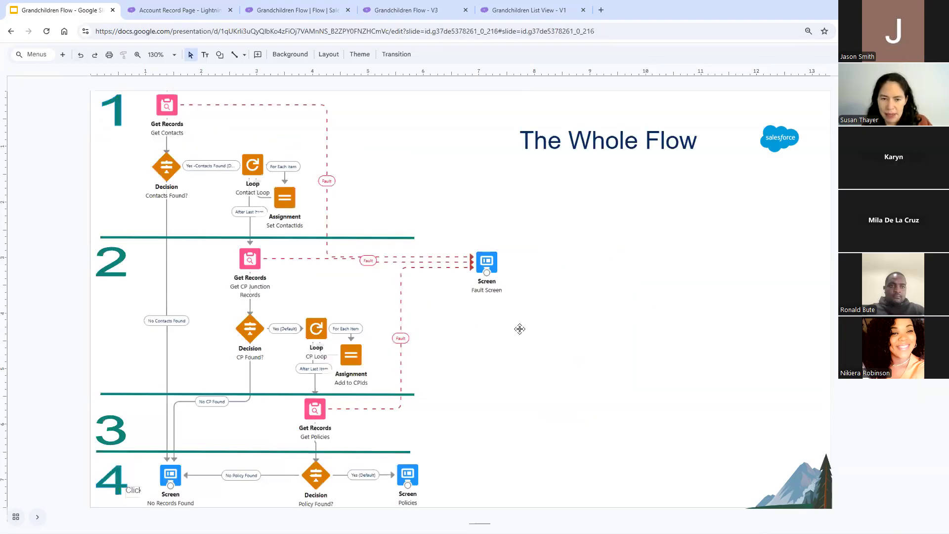
{"action": "key", "text": "Page_Down"}
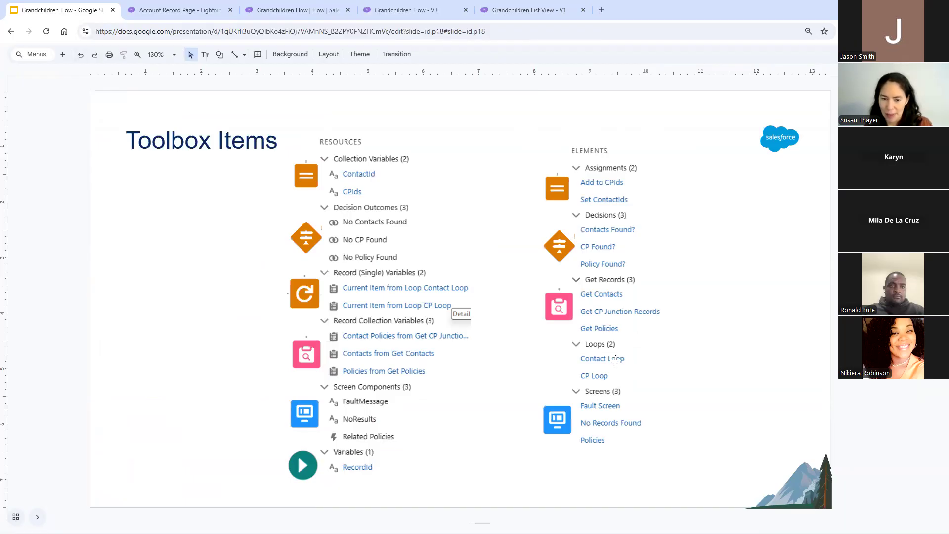
{"action": "key", "text": "Page_Down"}
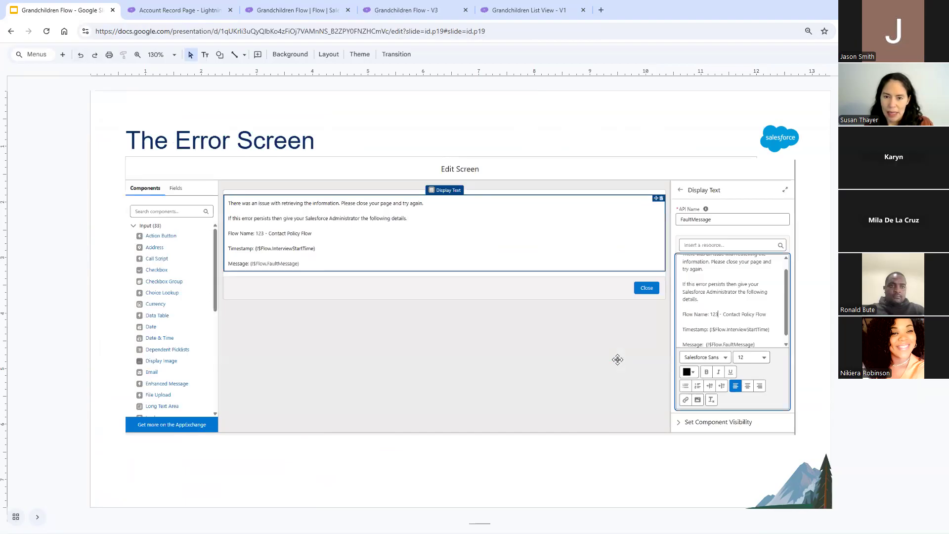
{"action": "key", "text": "Page_Down"}
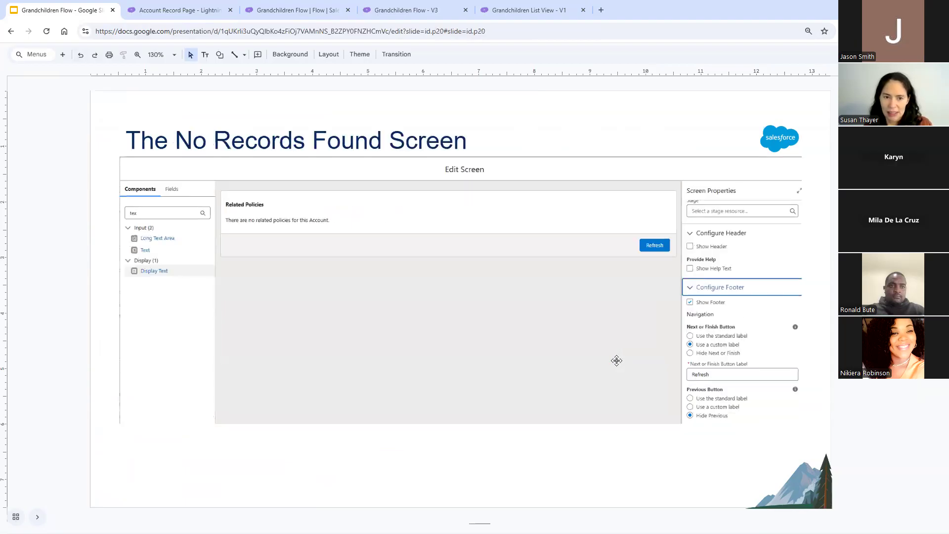
{"action": "key", "text": "Page_Down"}
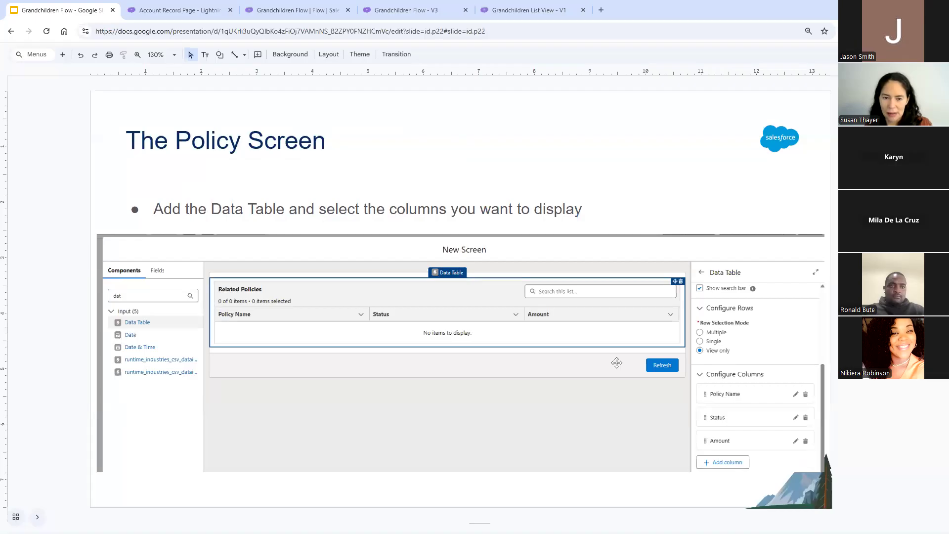
{"action": "key", "text": "Page_Down"}
{"action": "key", "text": "Page_Down"}
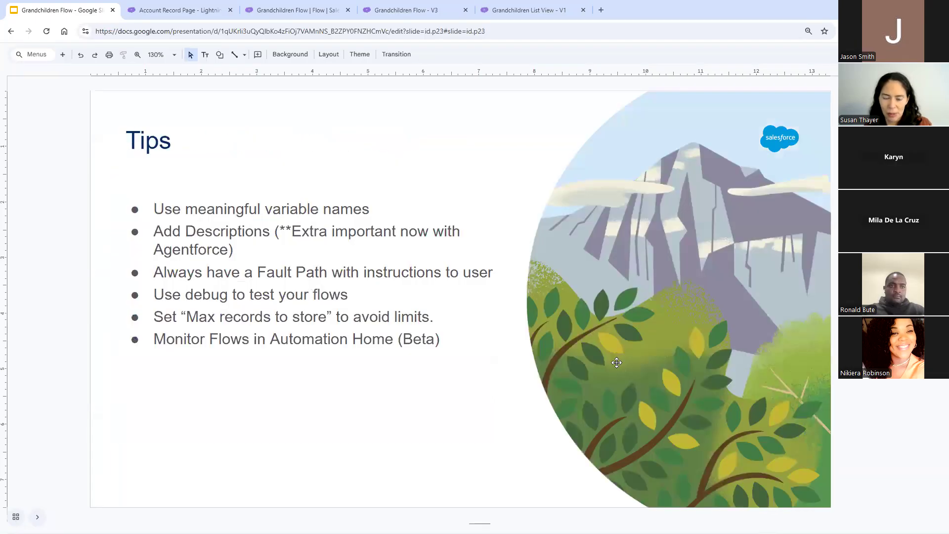
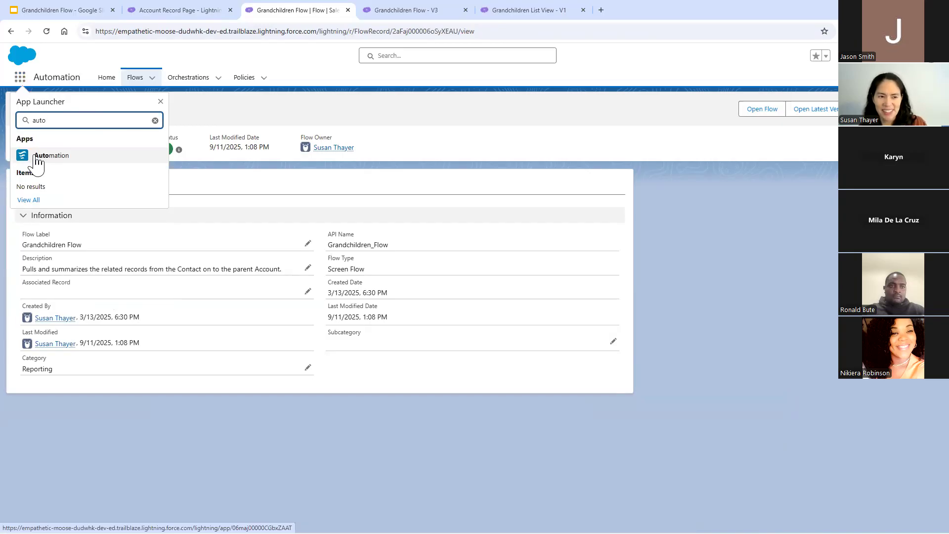
- Switch to Salesforce and open the Automation app's home page
{"action": "left_click", "coordinate": [38, 160]}
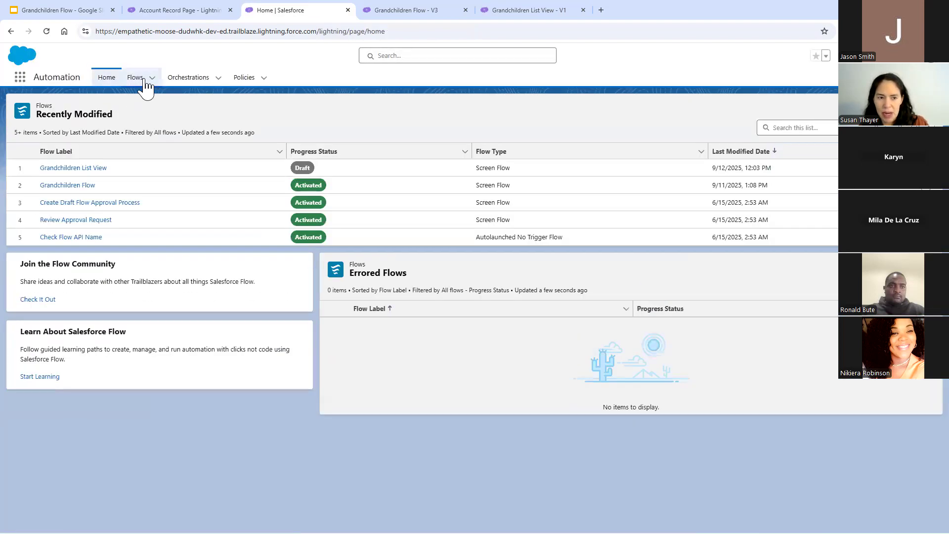
- Open the Automation app's list of flows and look through its Errored Flows and All Flows list views, ending on Errored Flows
{"action": "left_click", "coordinate": [145, 80]}
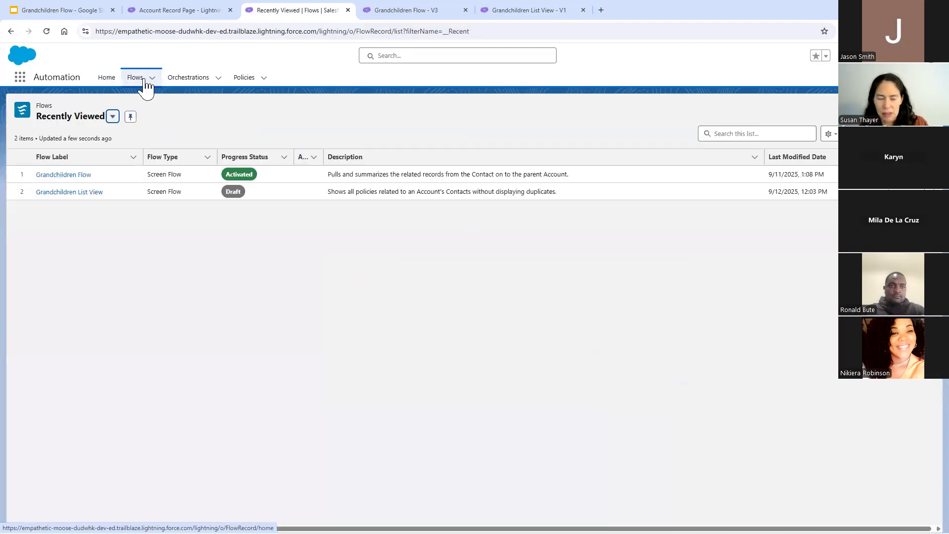
{"action": "left_click", "coordinate": [112, 118]}
{"action": "left_click", "coordinate": [81, 195]}
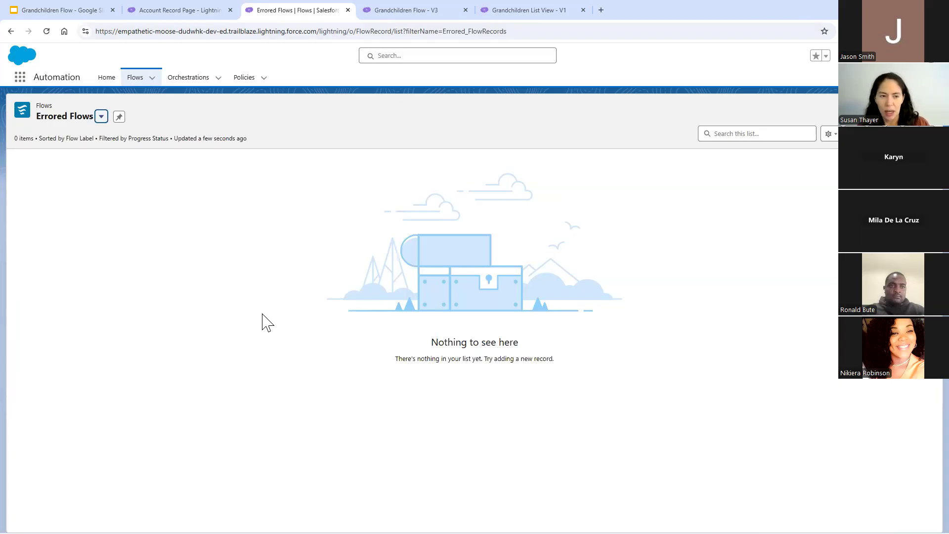
{"action": "left_click", "coordinate": [101, 117]}
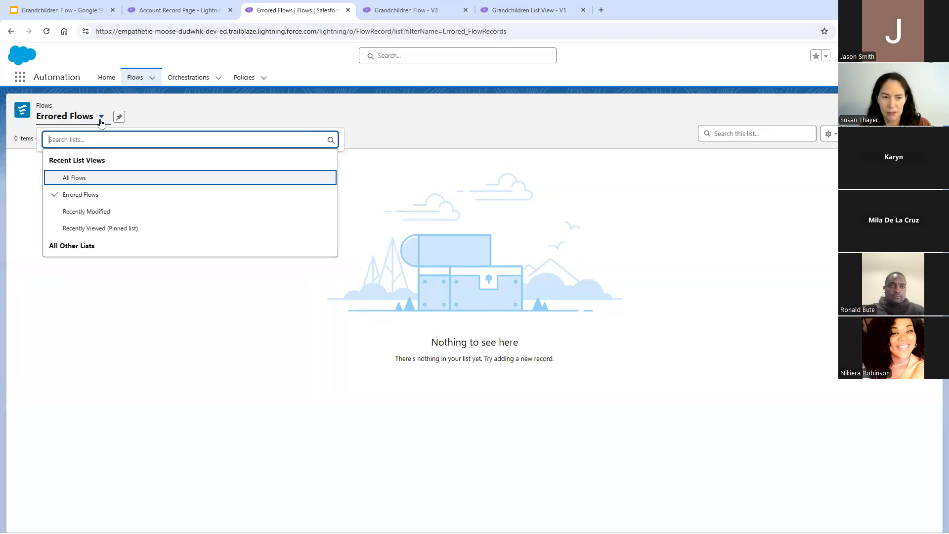
{"action": "left_click", "coordinate": [94, 180]}
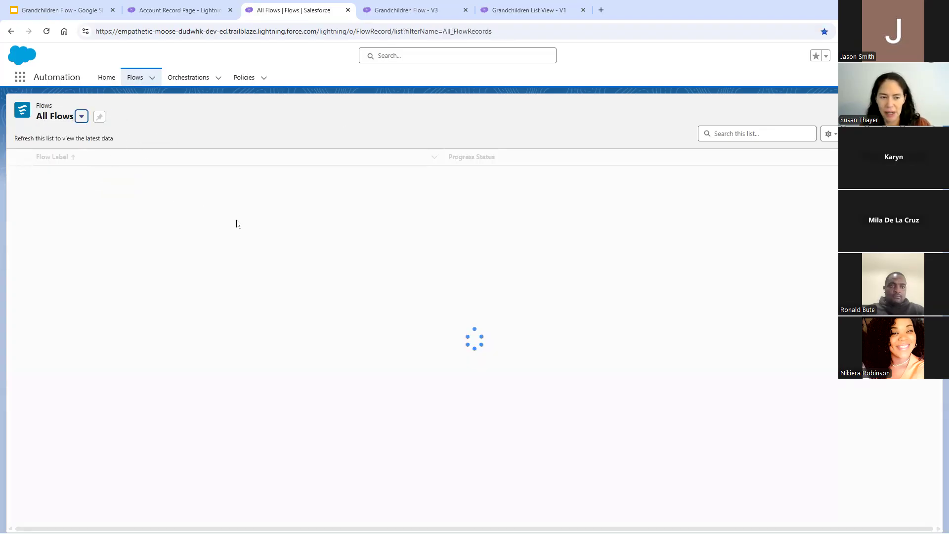
{"action": "left_click", "coordinate": [80, 117]}
{"action": "left_click", "coordinate": [85, 183]}
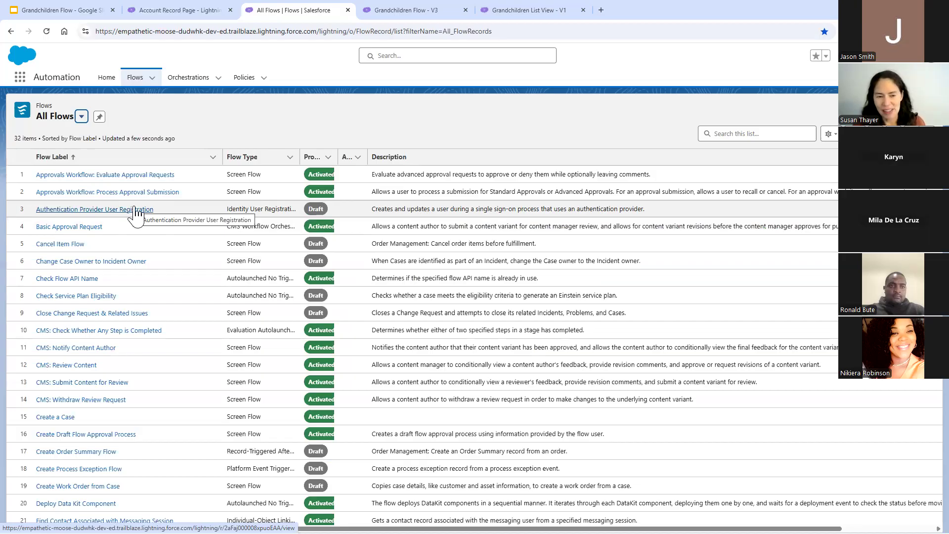
{"action": "left_click", "coordinate": [82, 116]}
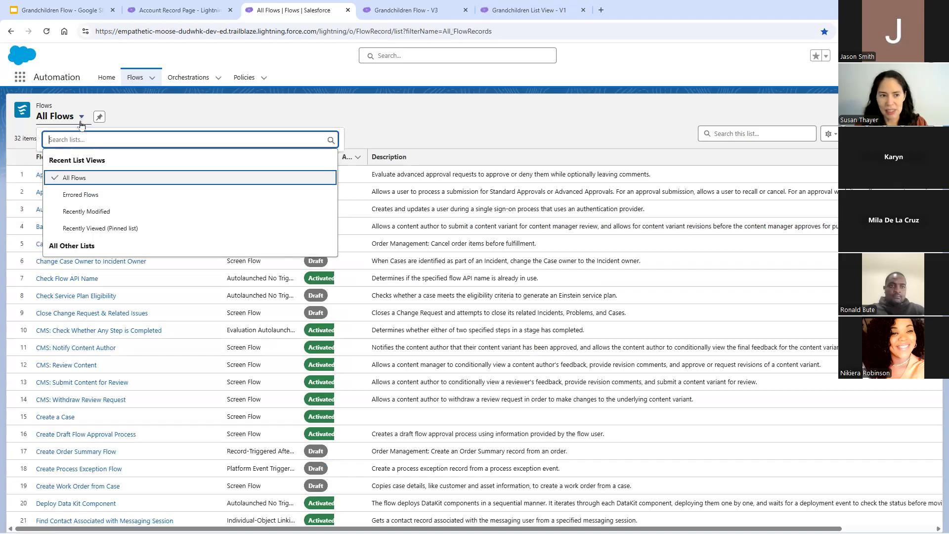
{"action": "left_click", "coordinate": [96, 197]}
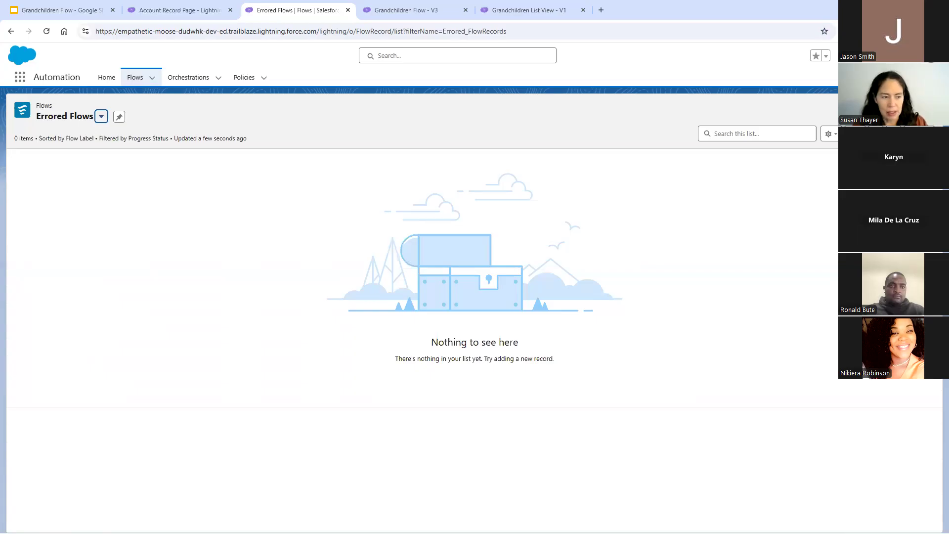
- Switch to the Google Slides deck and go back from the Tips slide to the Toolbox Items slide
{"action": "left_click", "coordinate": [92, 11]}
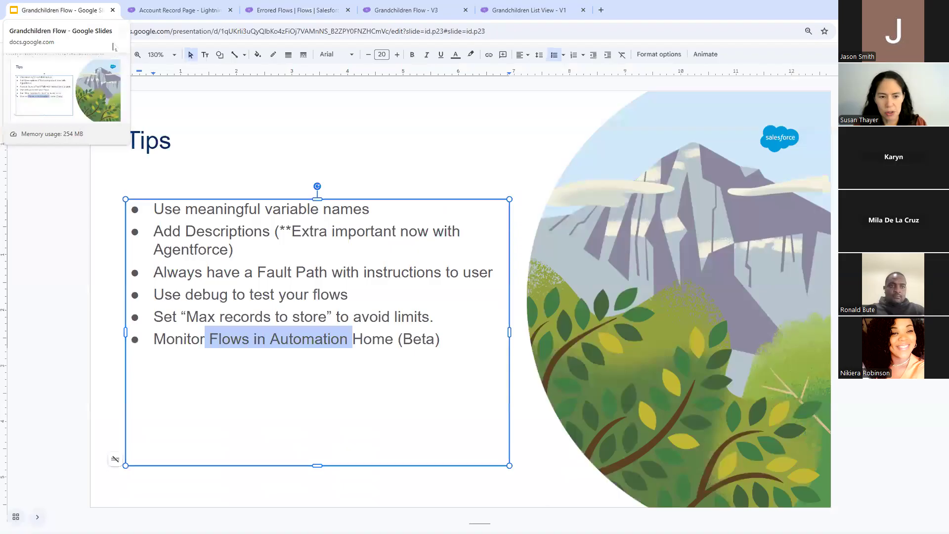
{"action": "left_click", "coordinate": [734, 205]}
{"action": "key", "text": "Up"}
{"action": "key", "text": "Up"}
{"action": "key", "text": "Up"}
{"action": "key", "text": "Up"}
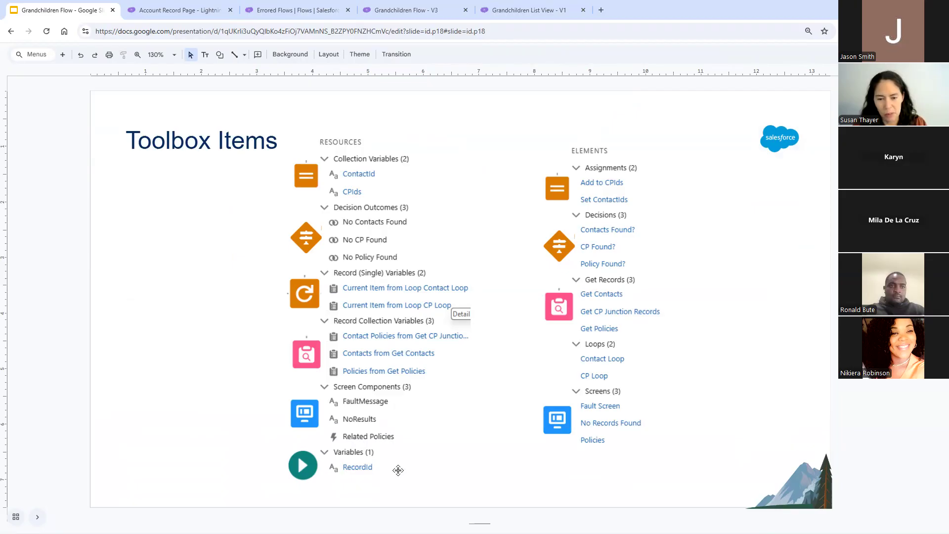
- Switch to the Grandchildren Flow in Salesforce Flow Builder and review the settings of its Get Contacts element without changing them
{"action": "left_click", "coordinate": [184, 11]}
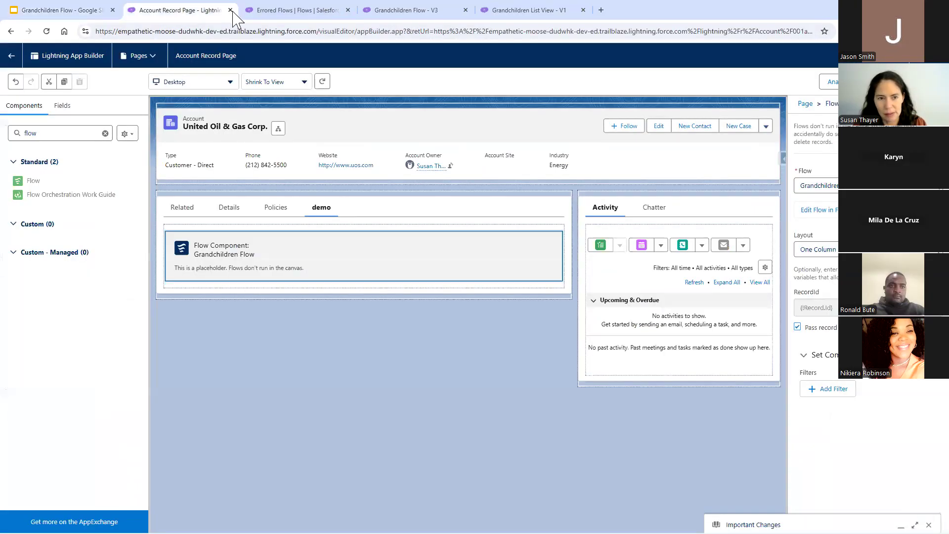
{"action": "left_click", "coordinate": [291, 11]}
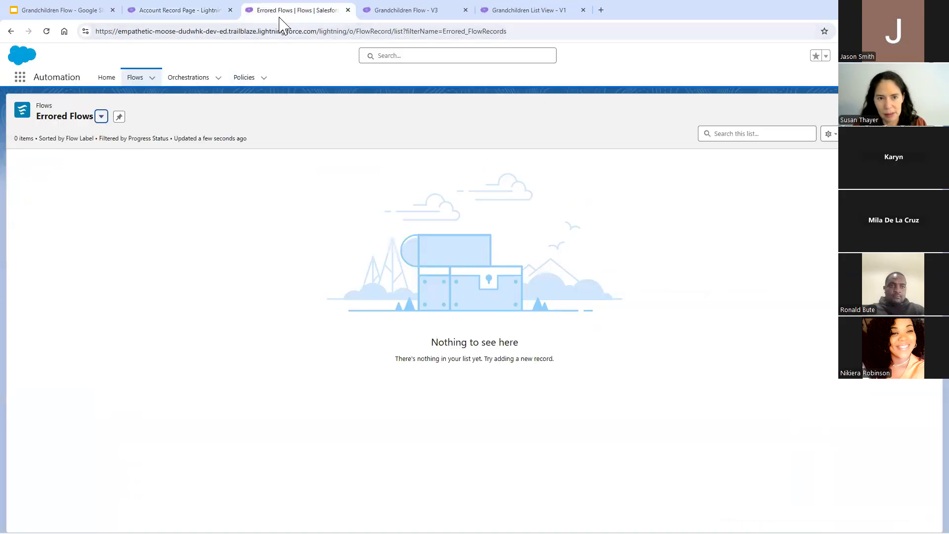
{"action": "left_click", "coordinate": [367, 11]}
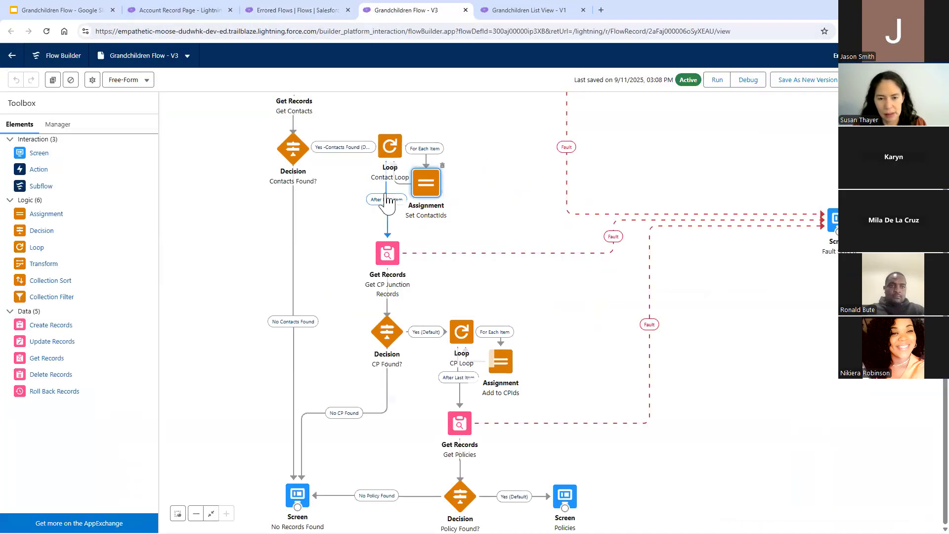
{"action": "scroll", "coordinate": [346, 183], "scroll_direction": "up", "scroll_amount": 2}
{"action": "left_click", "coordinate": [291, 150]}
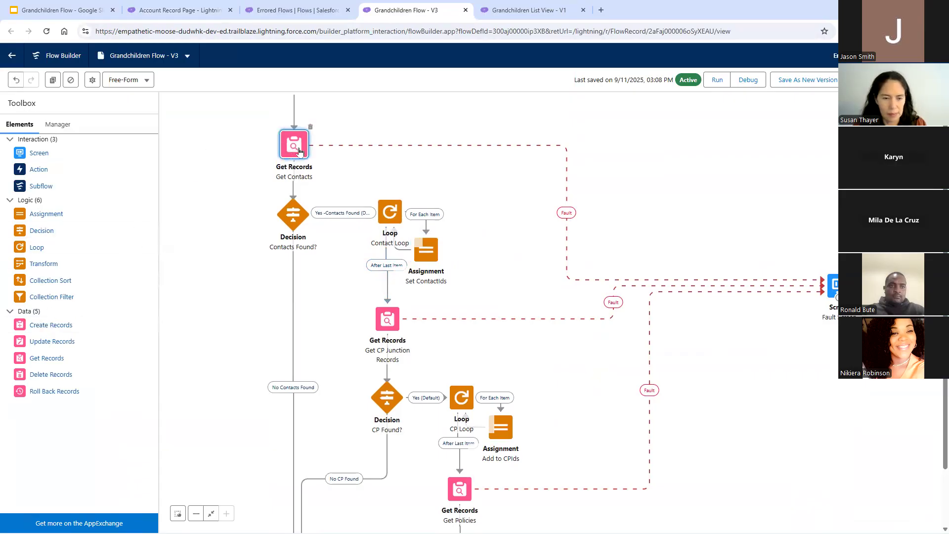
{"action": "double_click", "coordinate": [293, 149]}
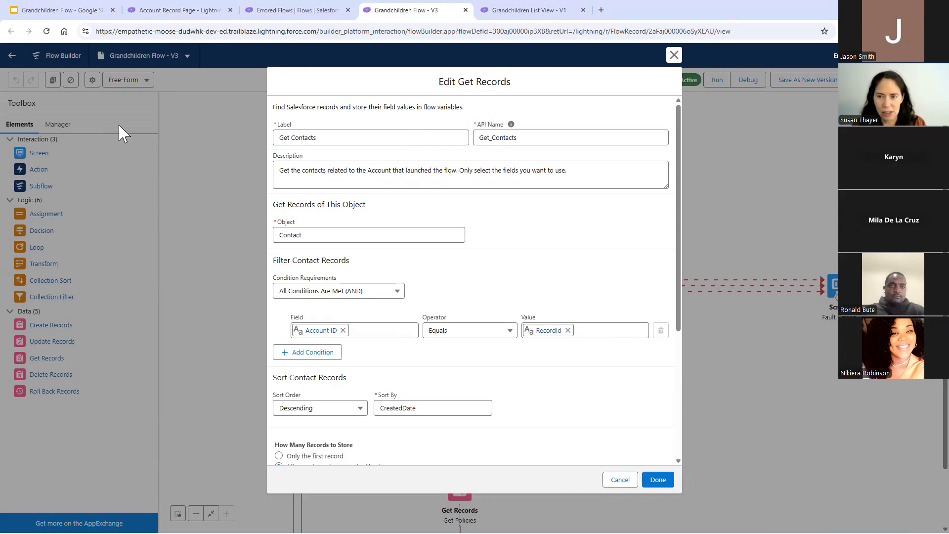
{"action": "left_click", "coordinate": [674, 55]}
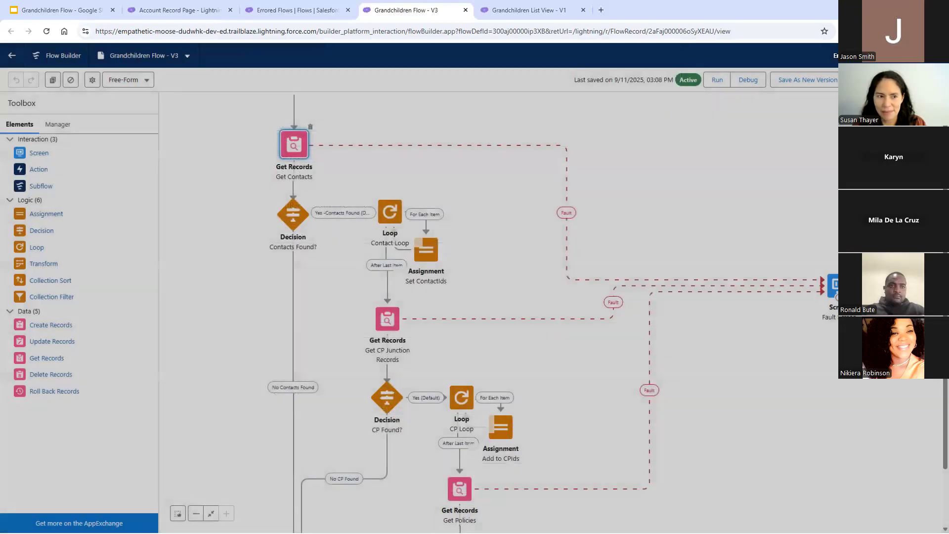
- List the flow's resources and elements in the Toolbox, and move the Set ContactIds assignment farther right, beside the Contact Loop
{"action": "left_click", "coordinate": [48, 127]}
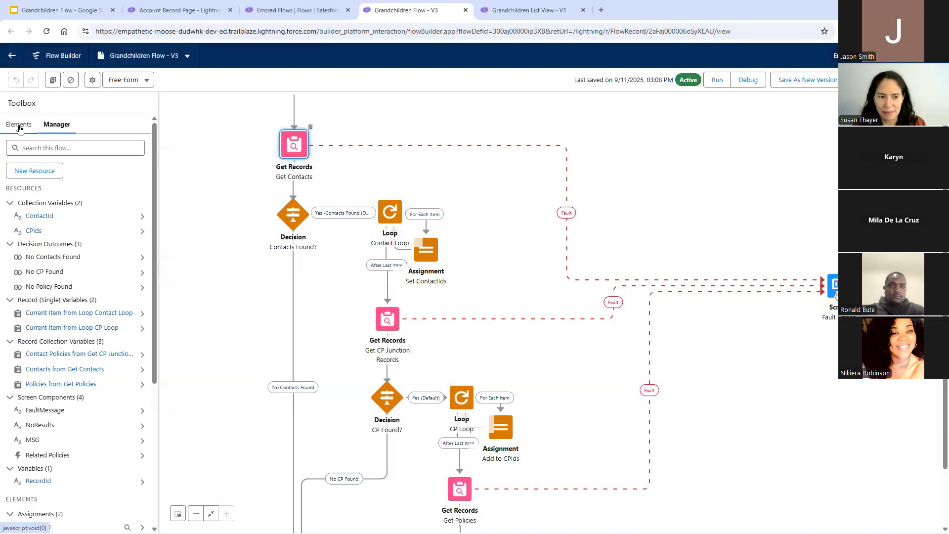
{"action": "scroll", "coordinate": [72, 352], "scroll_direction": "down", "scroll_amount": 1}
{"action": "scroll", "coordinate": [72, 351], "scroll_direction": "down", "scroll_amount": 5}
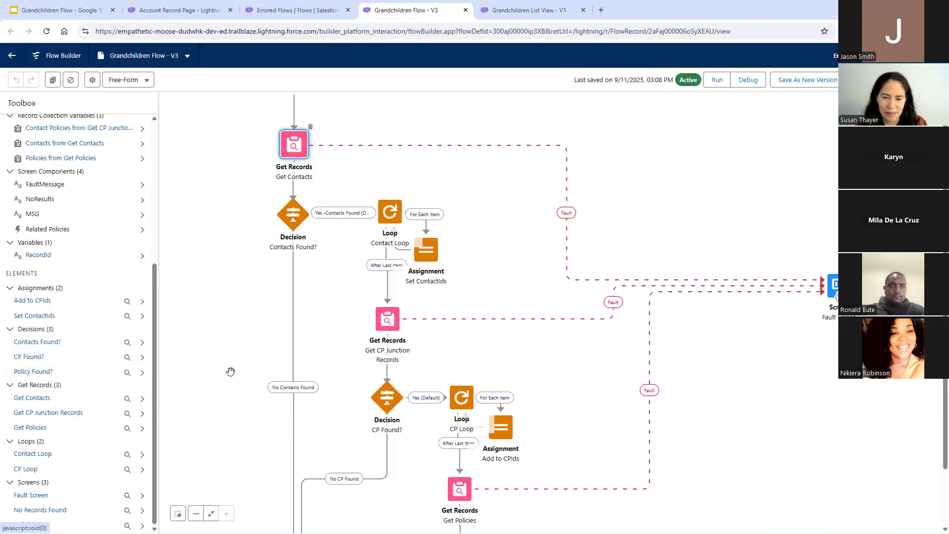
{"action": "left_click_drag", "start_coordinate": [432, 254], "coordinate": [498, 218]}
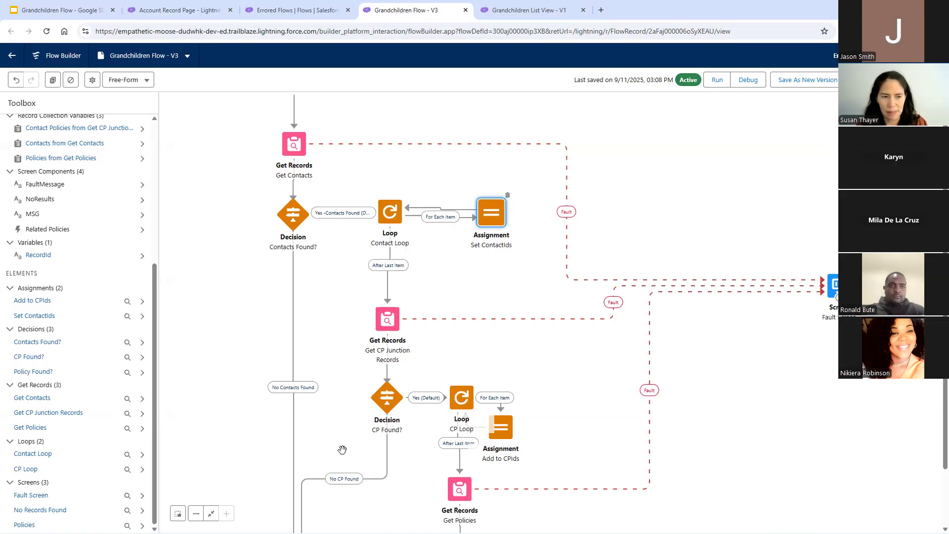
- Review the flow's Toolbox list again, from the collection variables and RecordId through the Assignments, Decisions and Get Records elements
{"action": "scroll", "coordinate": [75, 297], "scroll_direction": "up", "scroll_amount": 5}
{"action": "scroll", "coordinate": [59, 174], "scroll_direction": "up", "scroll_amount": 1}
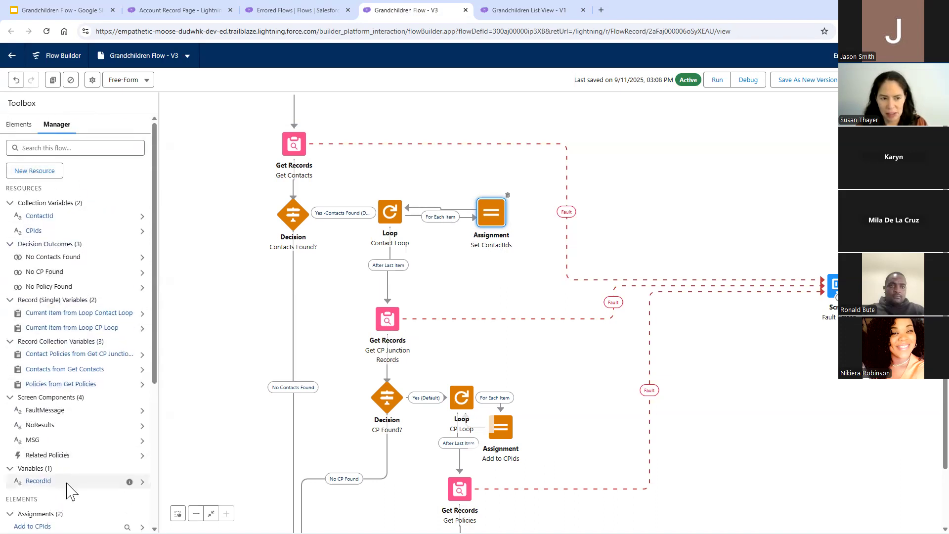
{"action": "scroll", "coordinate": [69, 491], "scroll_direction": "down", "scroll_amount": 1}
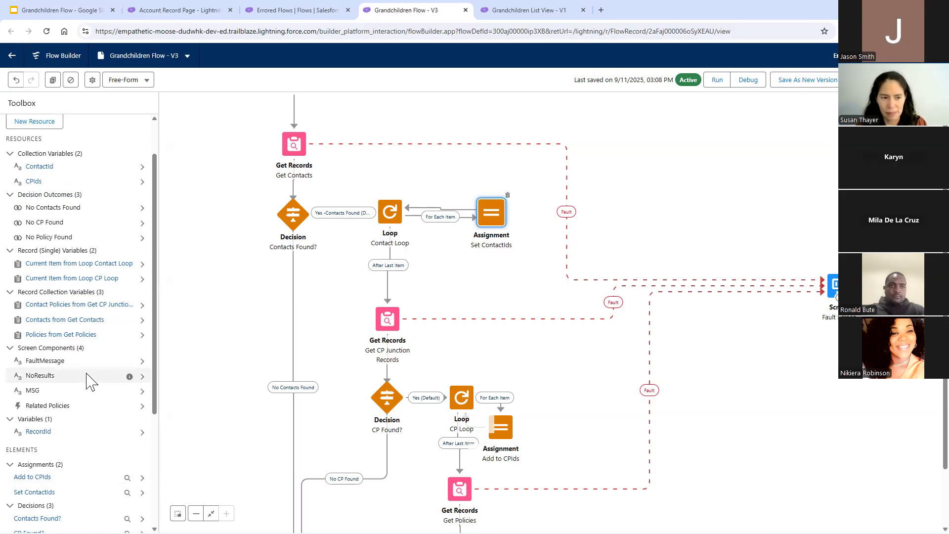
{"action": "scroll", "coordinate": [86, 381], "scroll_direction": "down", "scroll_amount": 1}
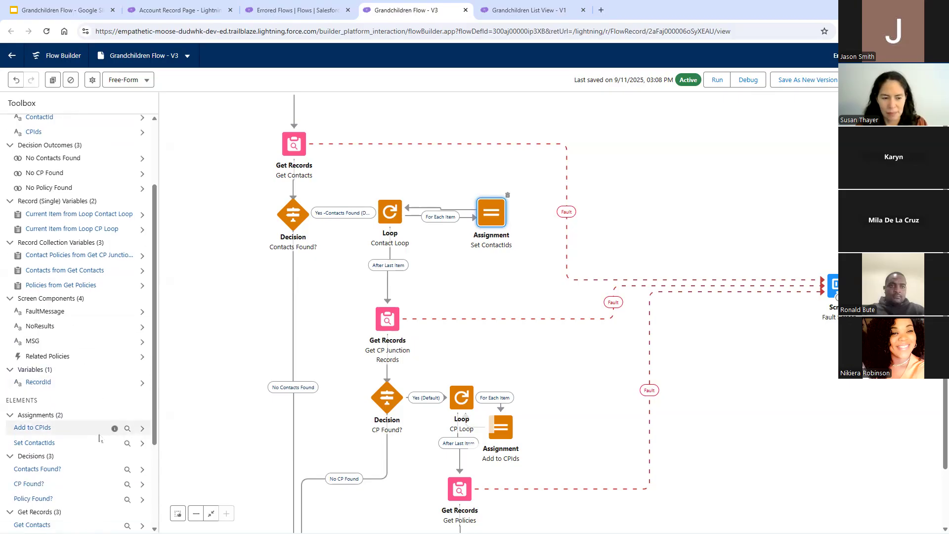
{"action": "scroll", "coordinate": [99, 437], "scroll_direction": "down", "scroll_amount": 1}
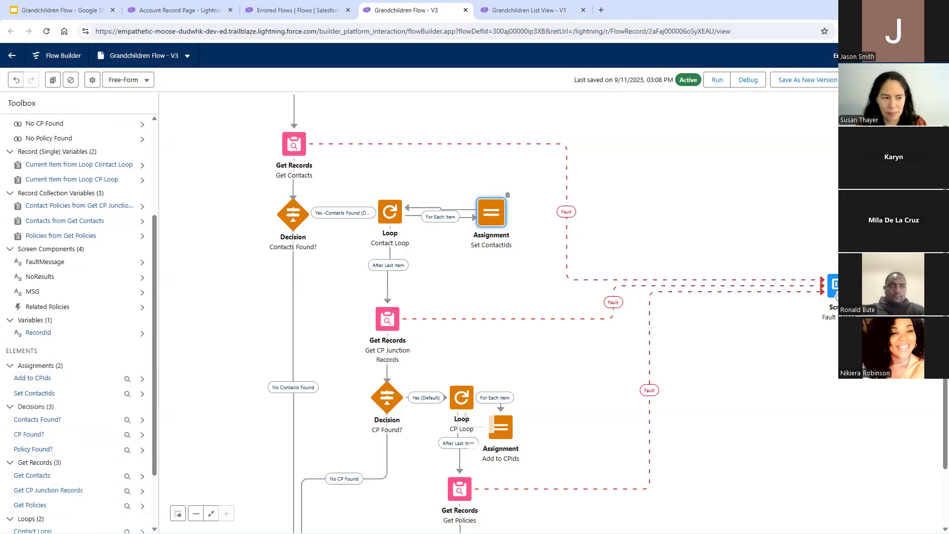